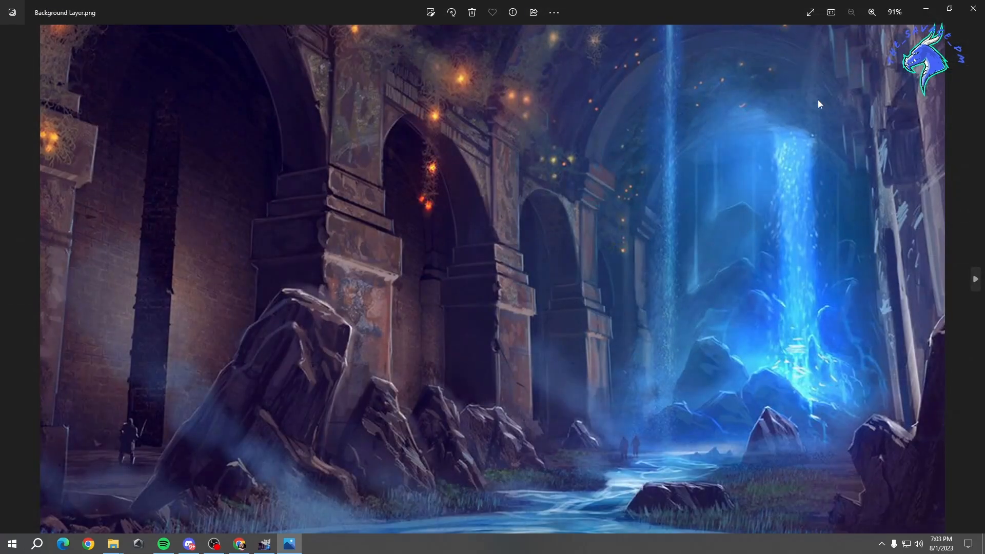
# Close the background image preview and add the Game Play Layer file as a new layer over the Background Layer image
pyautogui.click(974, 9)
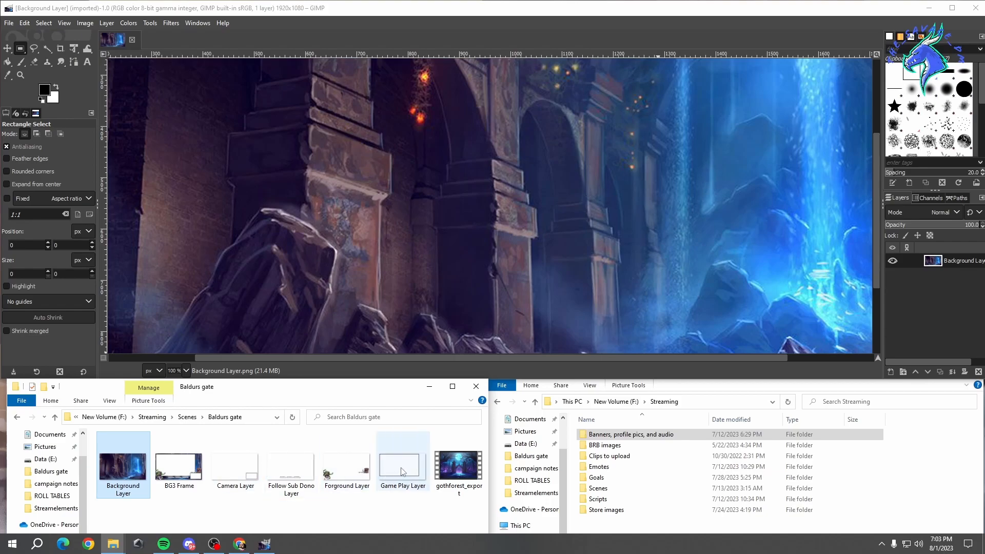
pyautogui.moveTo(402, 471); pyautogui.dragTo(395, 446)
pyautogui.moveTo(363, 268); pyautogui.dragTo(358, 245)
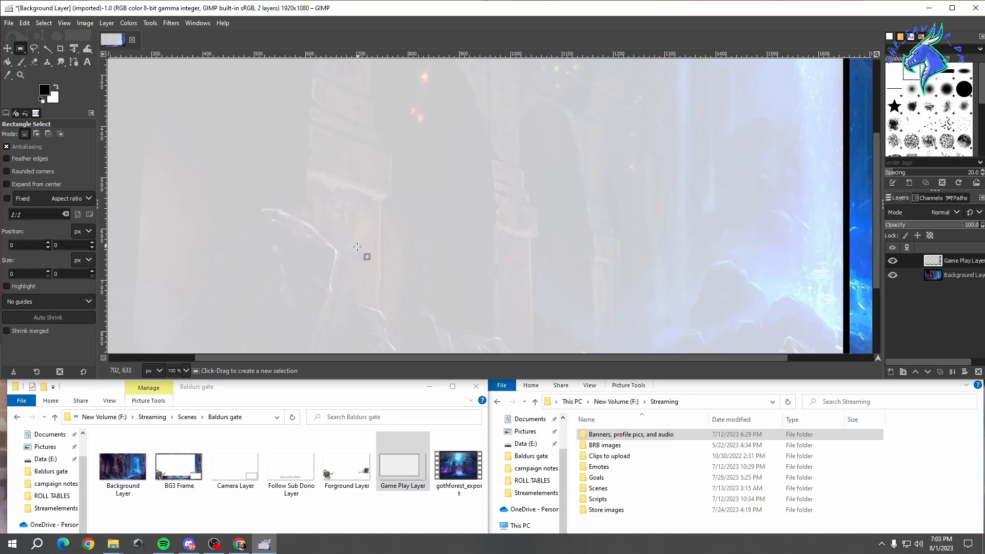
pyautogui.scroll(-3, 553, 272)
pyautogui.scroll(3, 553, 273)
pyautogui.doubleClick(735, 11)
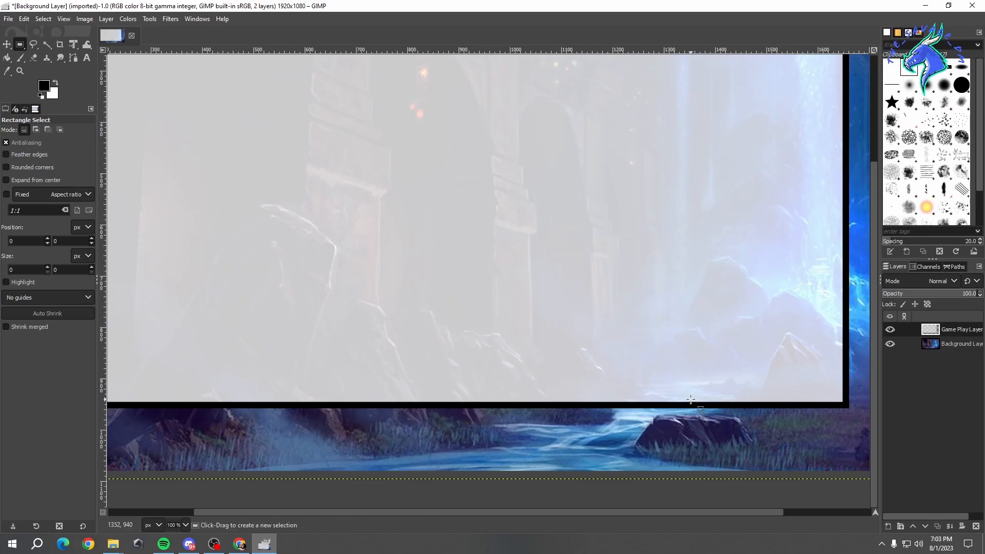
pyautogui.press('-')
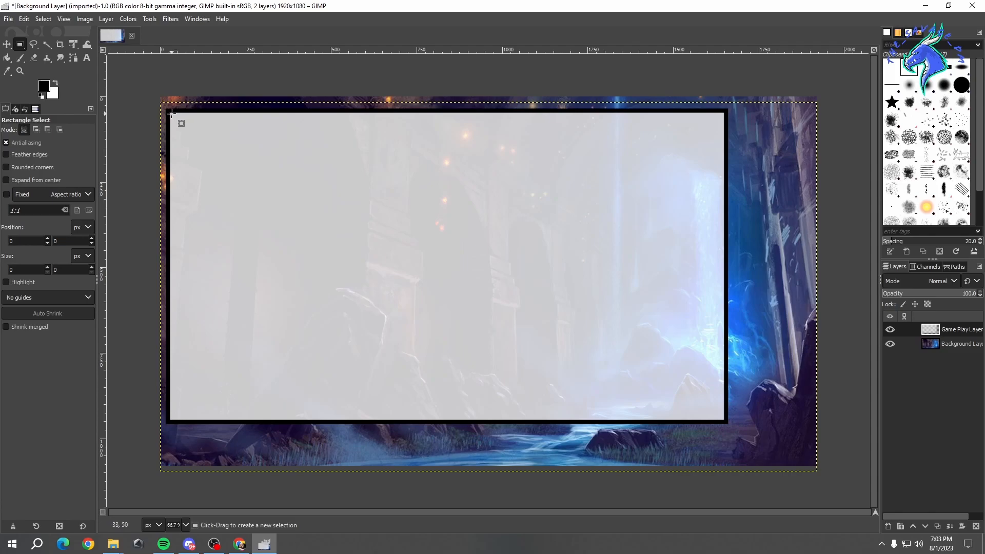
# Clear the grey interior of the gameplay frame on the Game Play Layer, using a 1620 × 896 px rectangular selection at 30, 49
pyautogui.moveTo(169, 112); pyautogui.dragTo(177, 116)
pyautogui.click(185, 127)
pyautogui.press('shift')
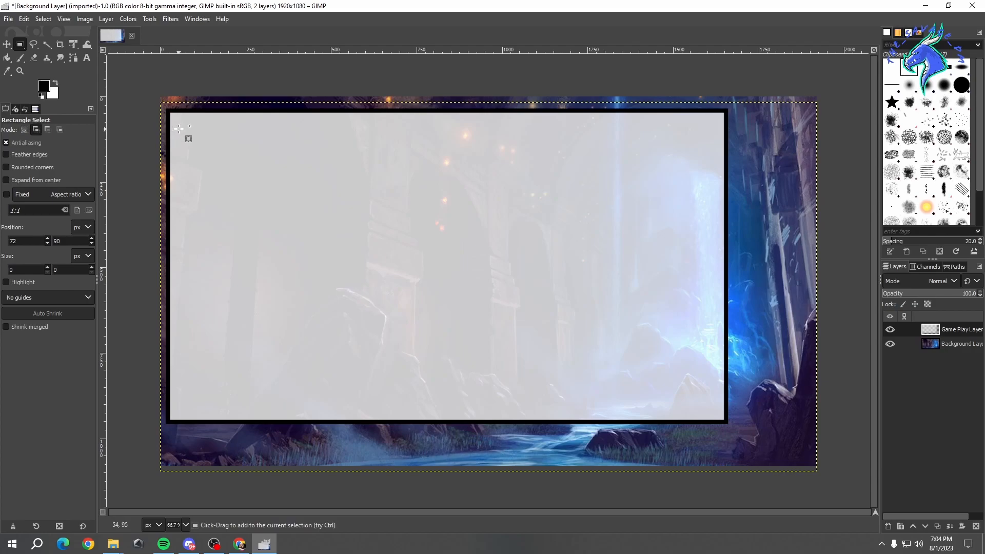
pyautogui.scroll(1, 178, 129)
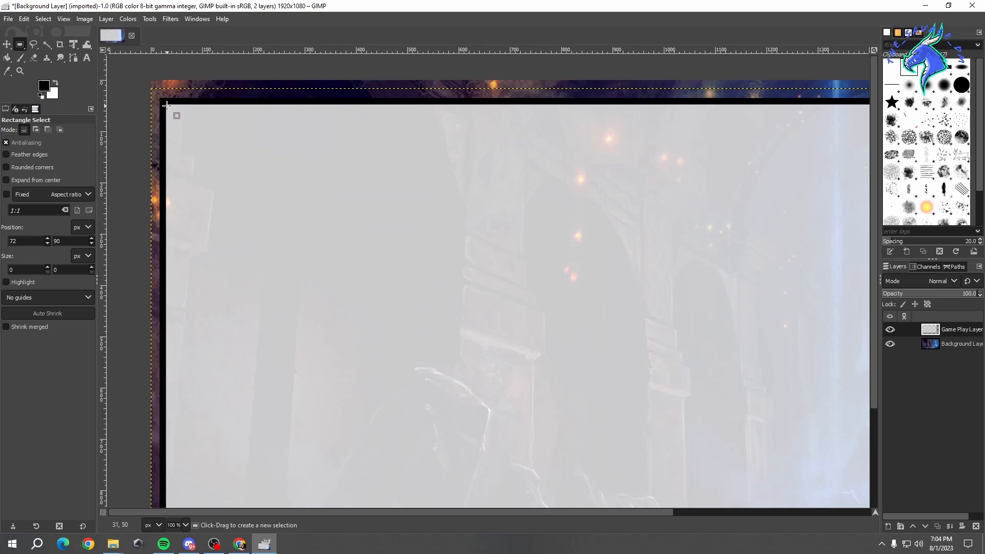
pyautogui.moveTo(166, 106); pyautogui.dragTo(185, 133)
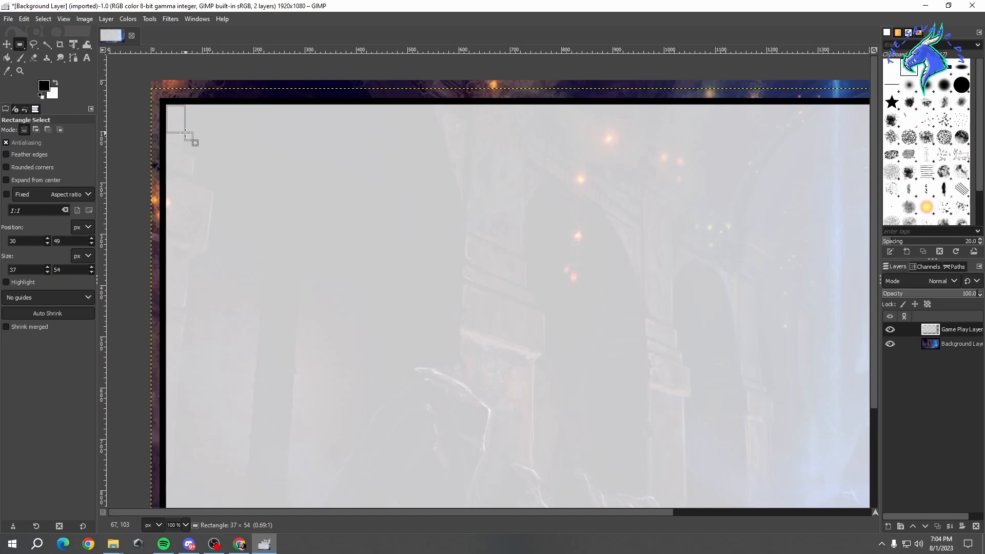
pyautogui.moveTo(186, 133); pyautogui.dragTo(753, 437)
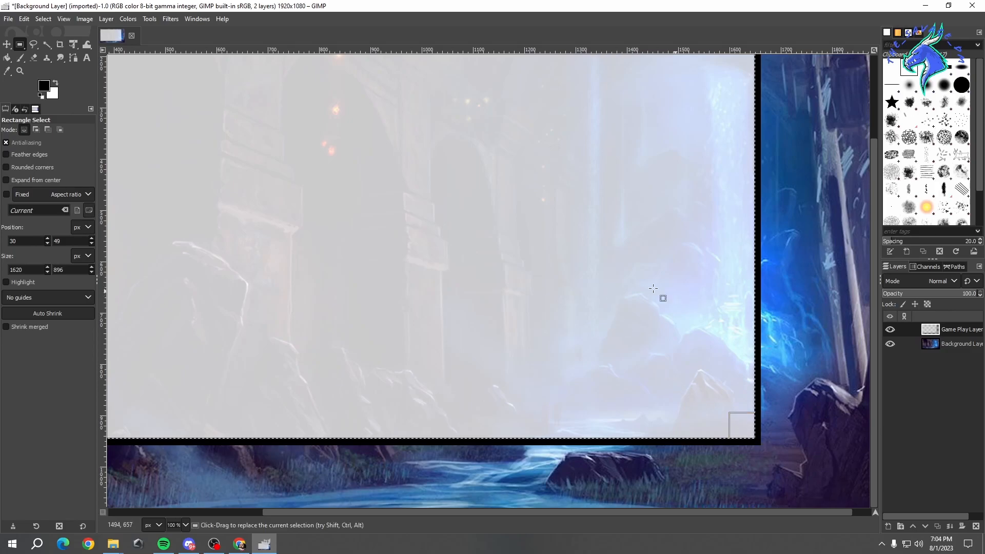
pyautogui.rightClick(566, 280)
pyautogui.moveTo(604, 304)
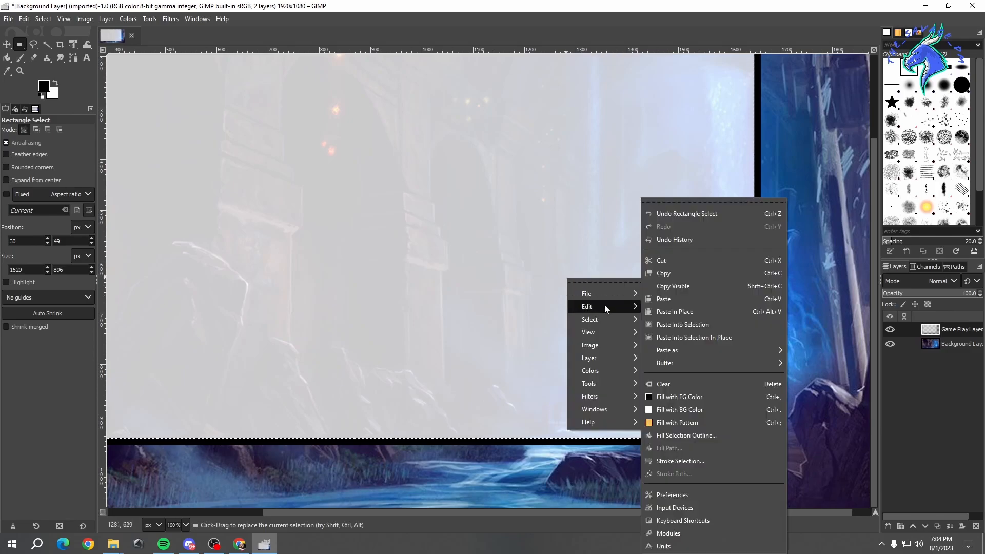
pyautogui.click(672, 384)
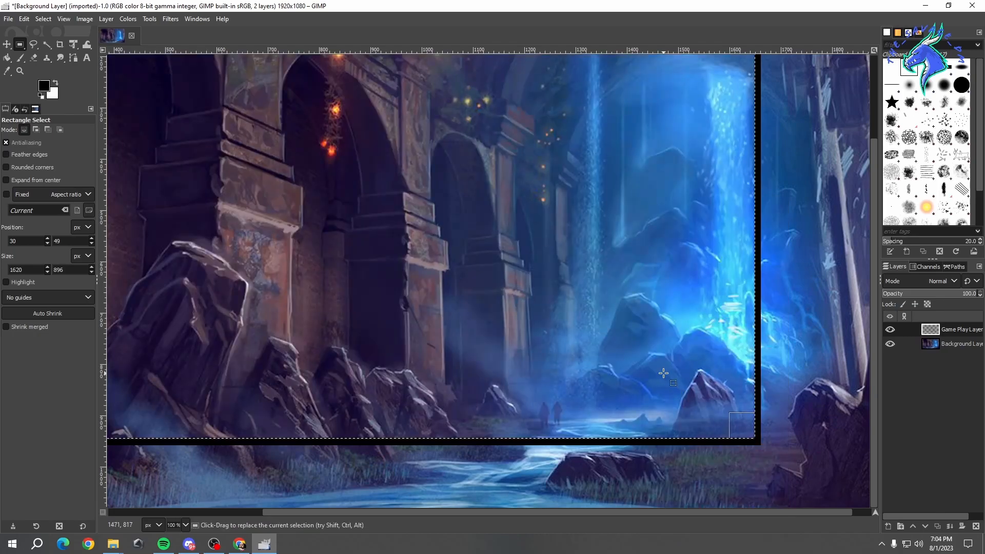
# Clear the same selected gameplay area from the Background Layer
pyautogui.click(950, 343)
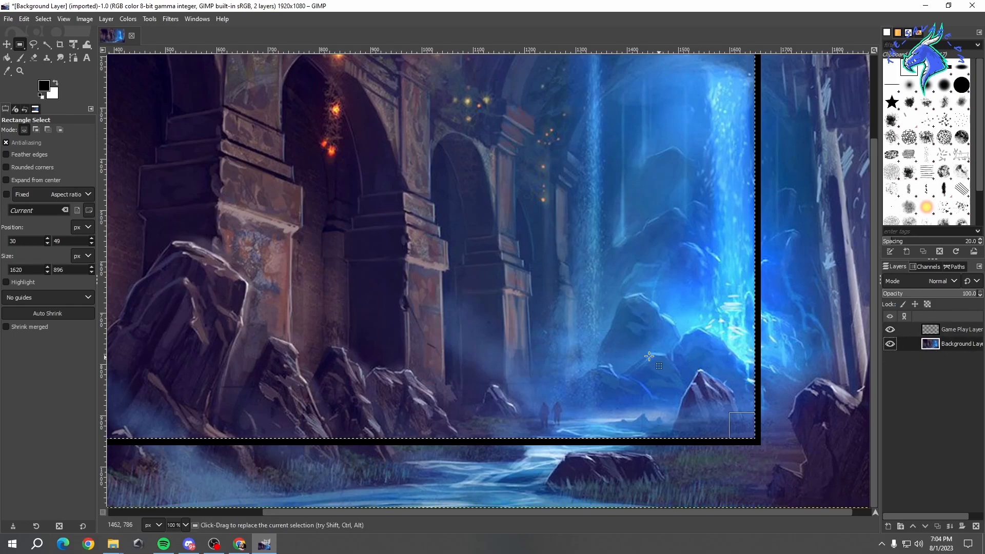
pyautogui.rightClick(622, 353)
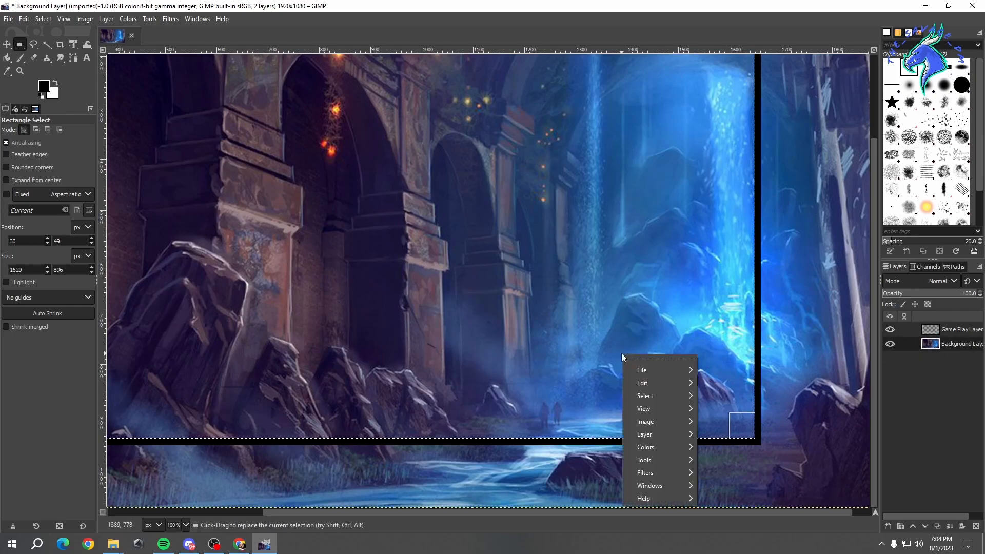
pyautogui.moveTo(654, 383)
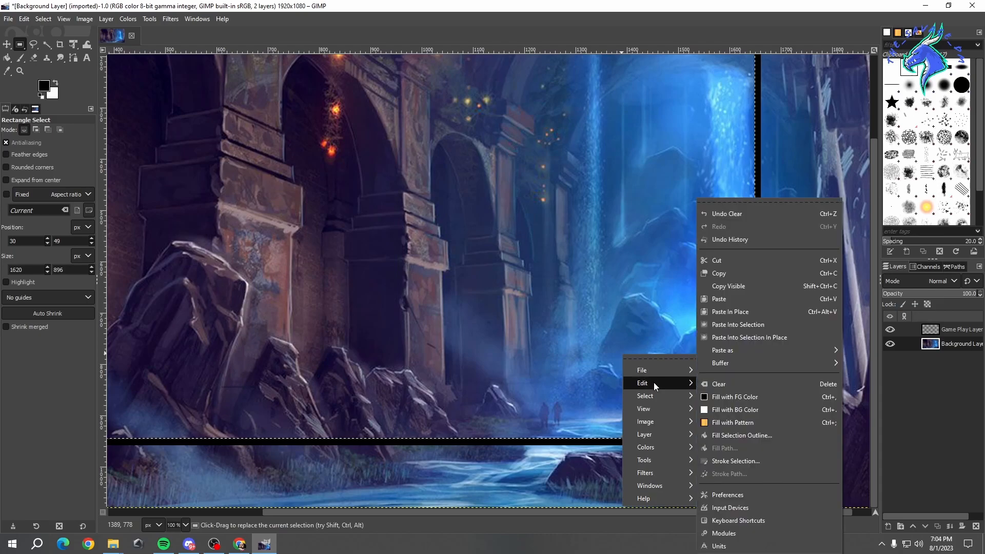
pyautogui.click(717, 384)
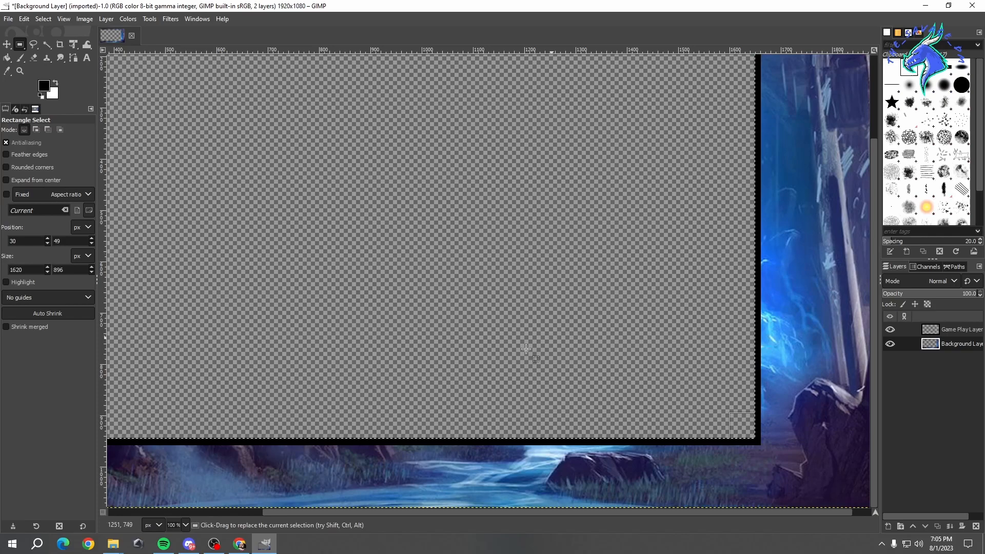
# Add the Camera Layer file from the Baldurs gate folder to the image as a new layer
pyautogui.doubleClick(438, 8)
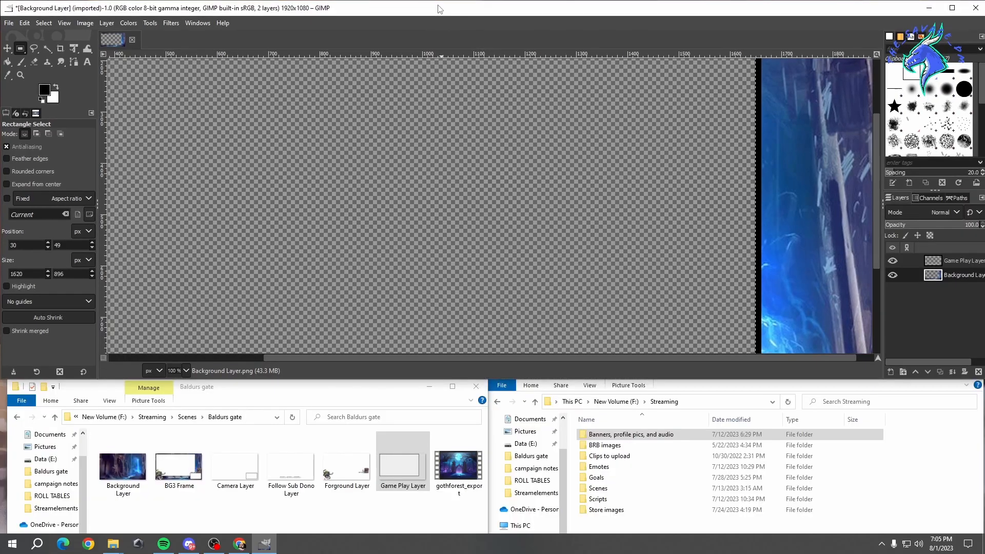
pyautogui.click(272, 394)
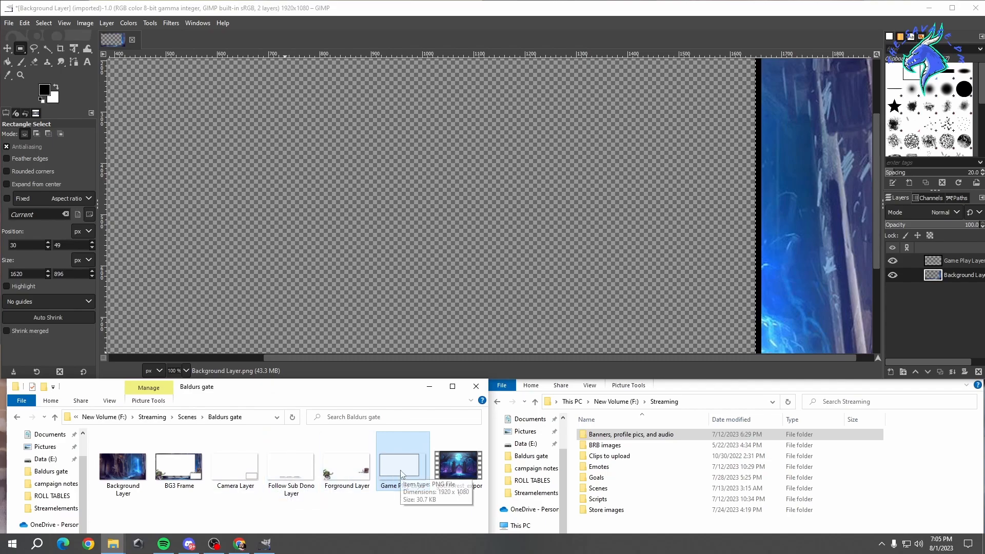
pyautogui.click(237, 476)
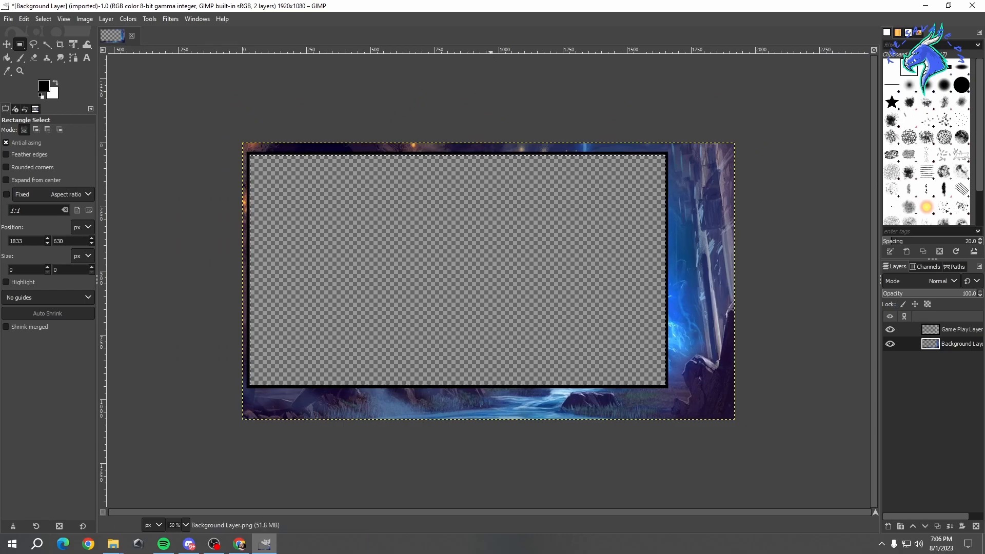
pyautogui.click(112, 544)
pyautogui.click(99, 498)
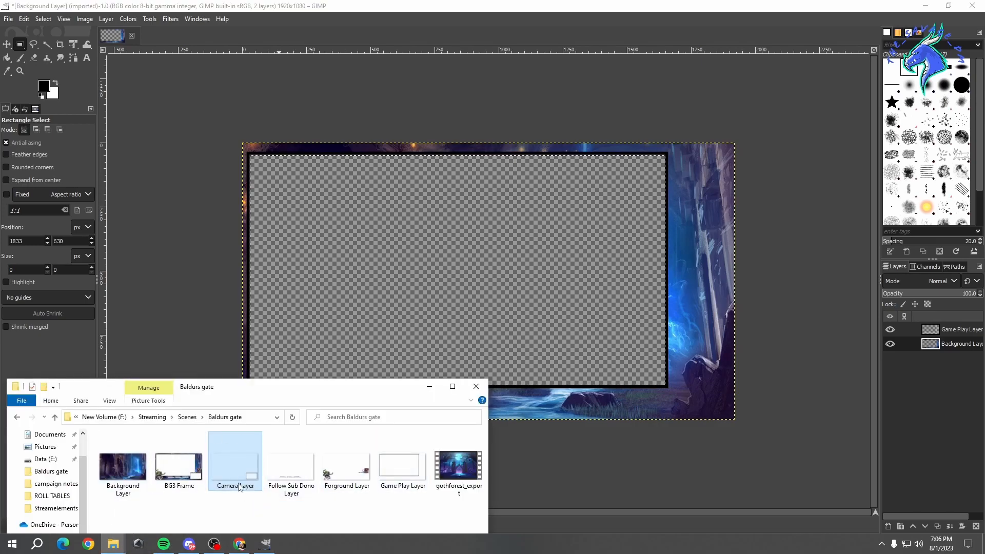
pyautogui.moveTo(244, 465); pyautogui.dragTo(519, 331)
pyautogui.moveTo(531, 292); pyautogui.dragTo(488, 269)
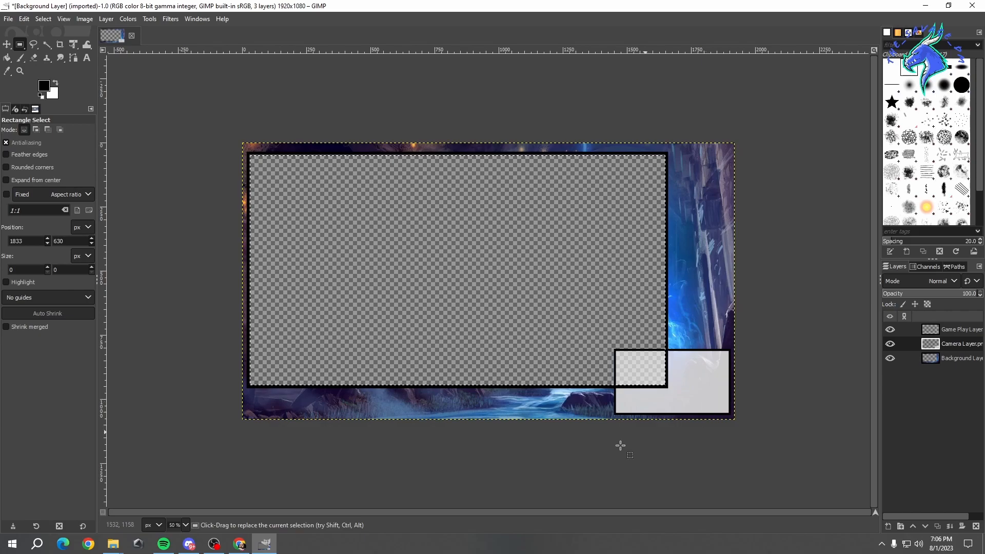
# Move the Camera Layer above the Game Play Layer in the layer order
pyautogui.scroll(3, 597, 450)
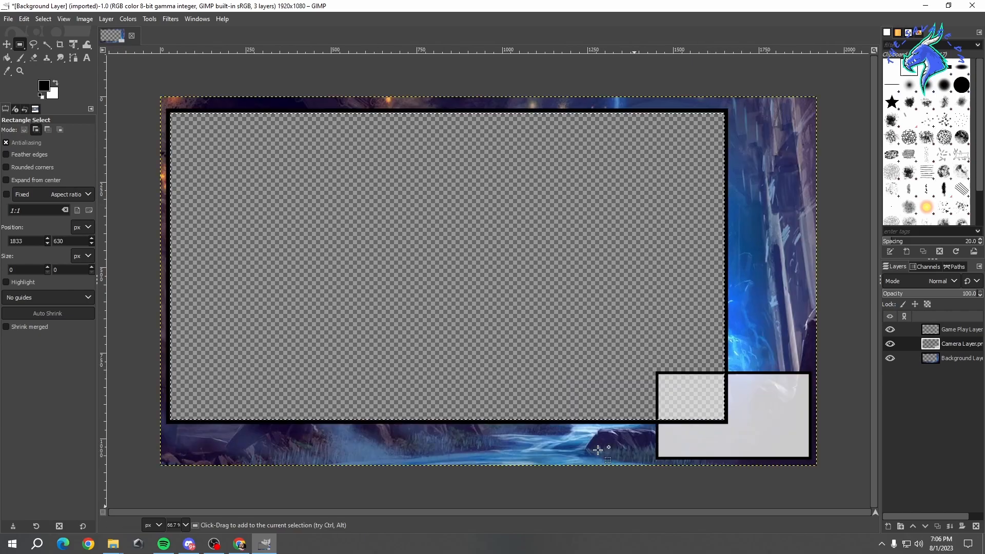
pyautogui.moveTo(634, 513); pyautogui.dragTo(775, 508)
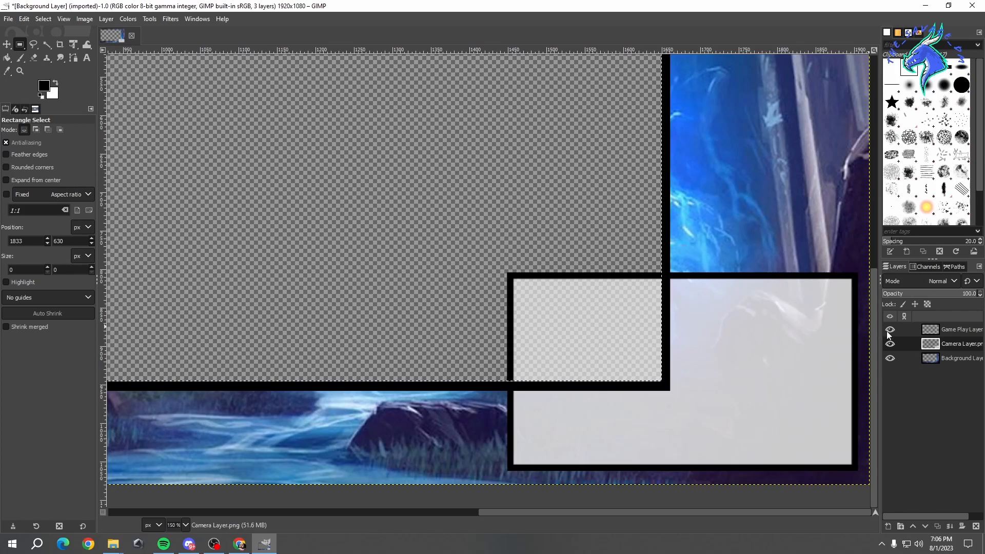
pyautogui.moveTo(961, 348); pyautogui.dragTo(957, 330)
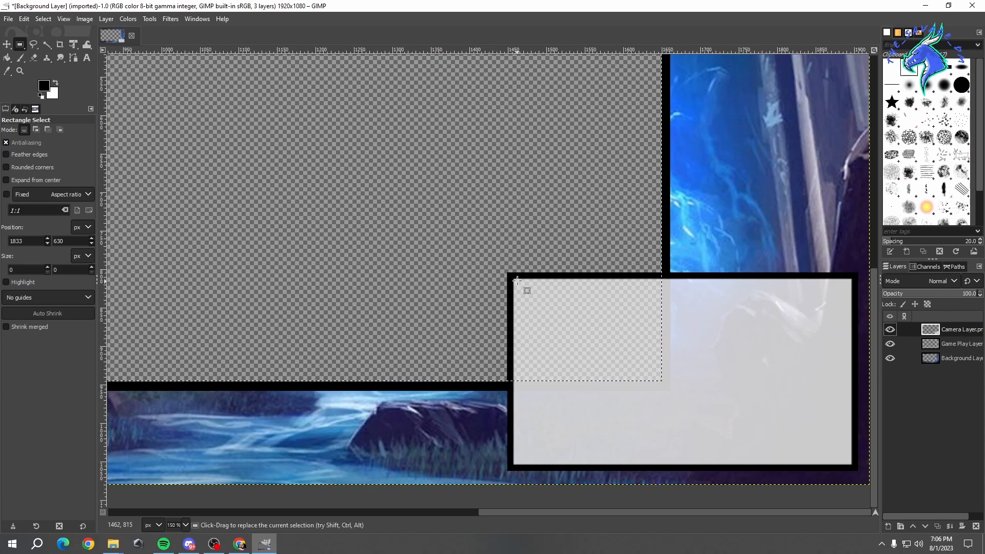
# Clear the grey interior of the camera frame on the Camera Layer, using a 440 × 241 px rectangular selection at 1457, 812
pyautogui.moveTo(514, 279); pyautogui.dragTo(625, 386)
pyautogui.click(664, 322)
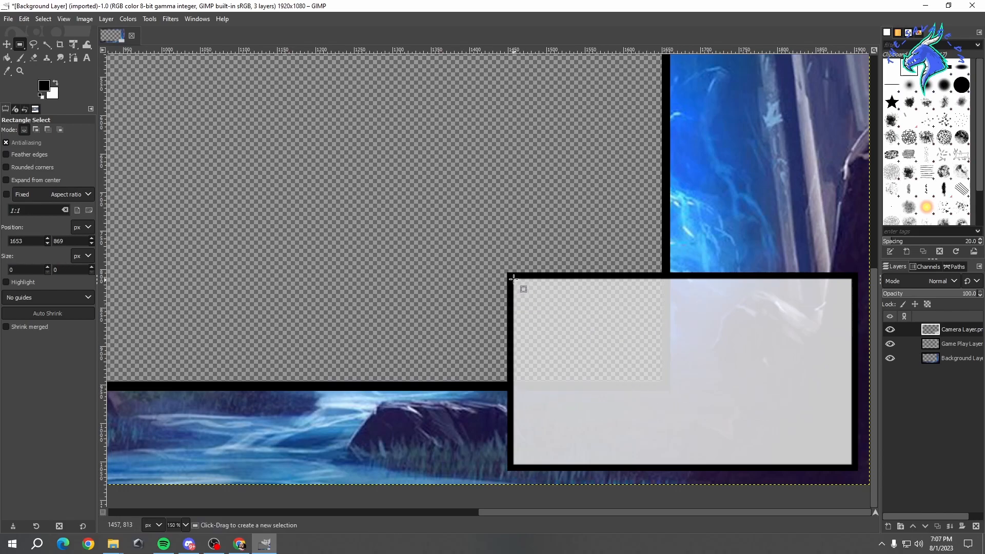
pyautogui.moveTo(514, 280); pyautogui.dragTo(852, 465)
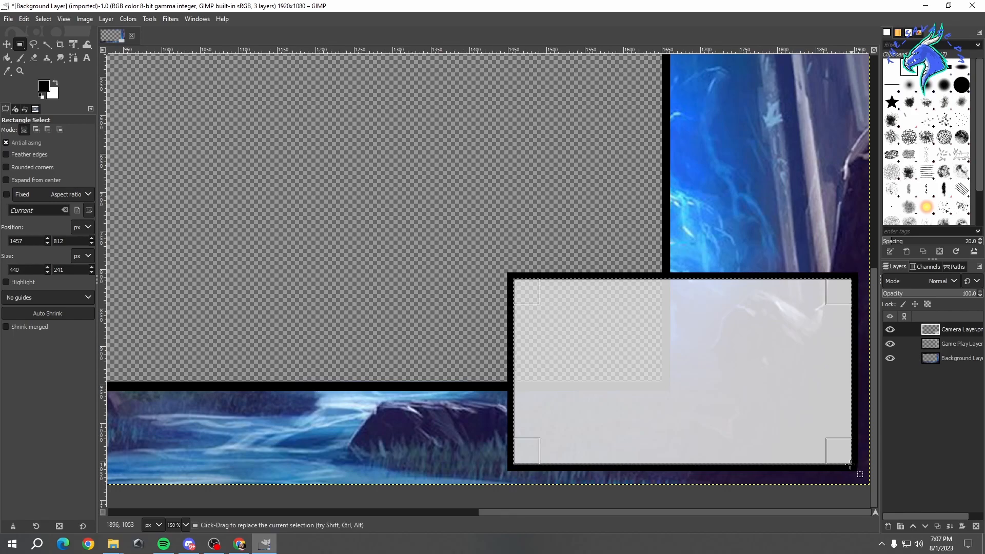
pyautogui.rightClick(780, 410)
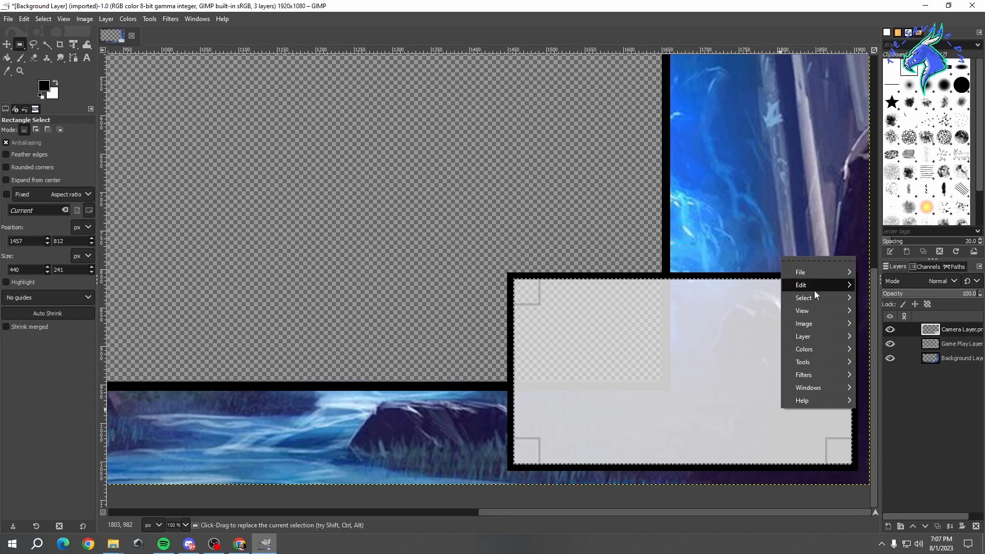
pyautogui.moveTo(815, 291)
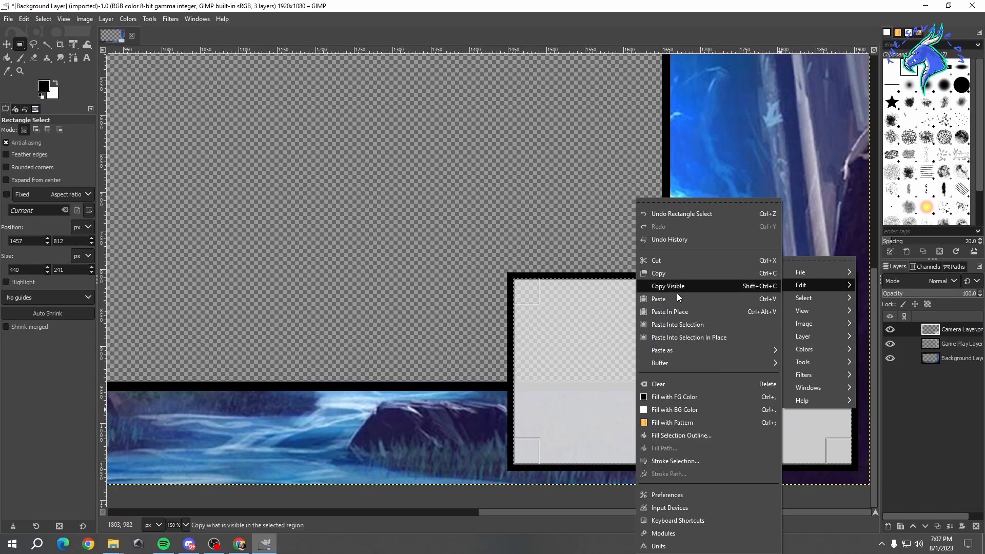
pyautogui.click(660, 383)
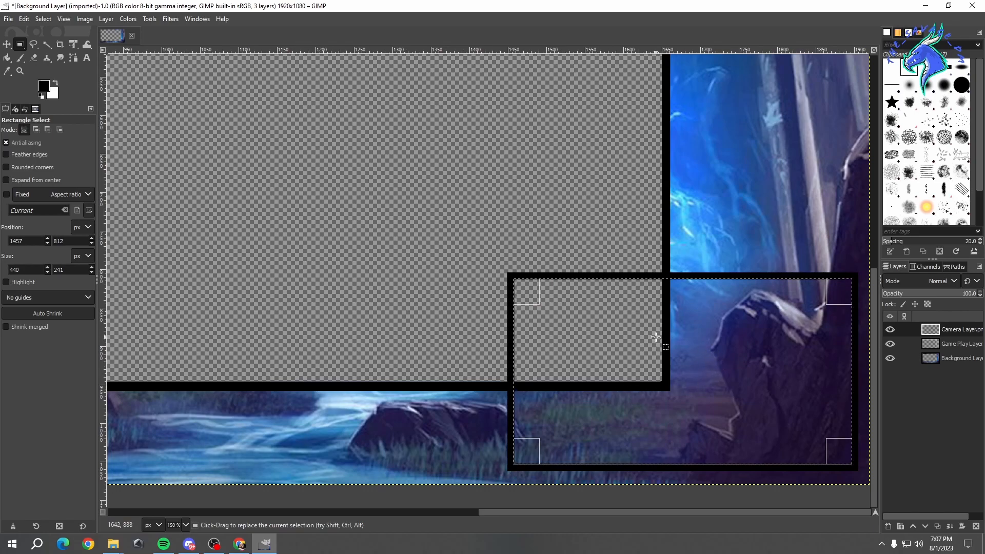
pyautogui.rightClick(677, 332)
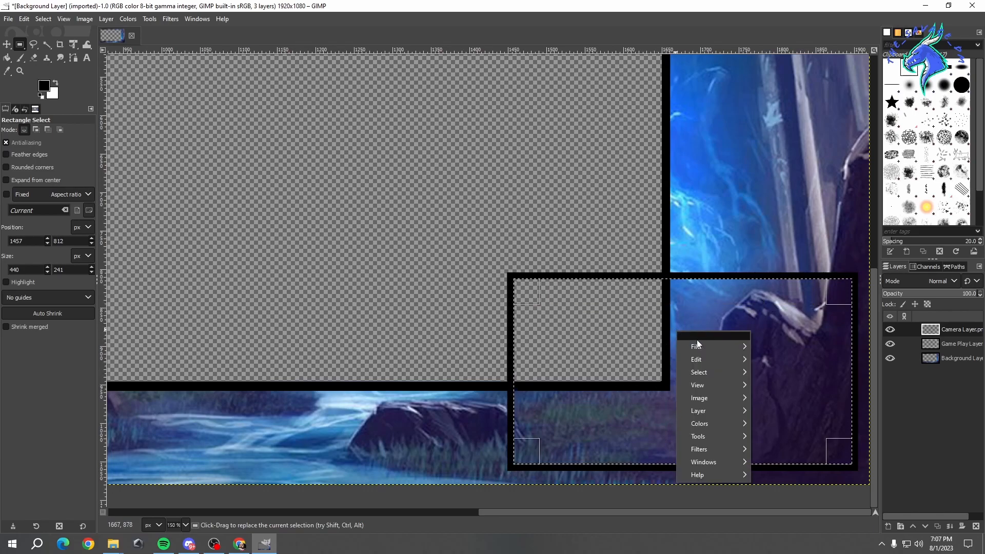
pyautogui.moveTo(728, 396)
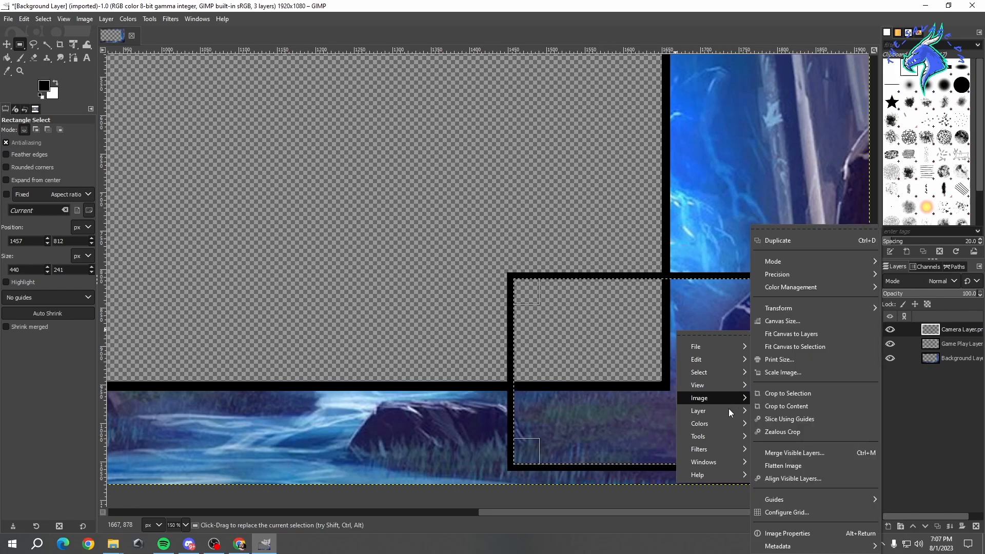
pyautogui.moveTo(731, 359)
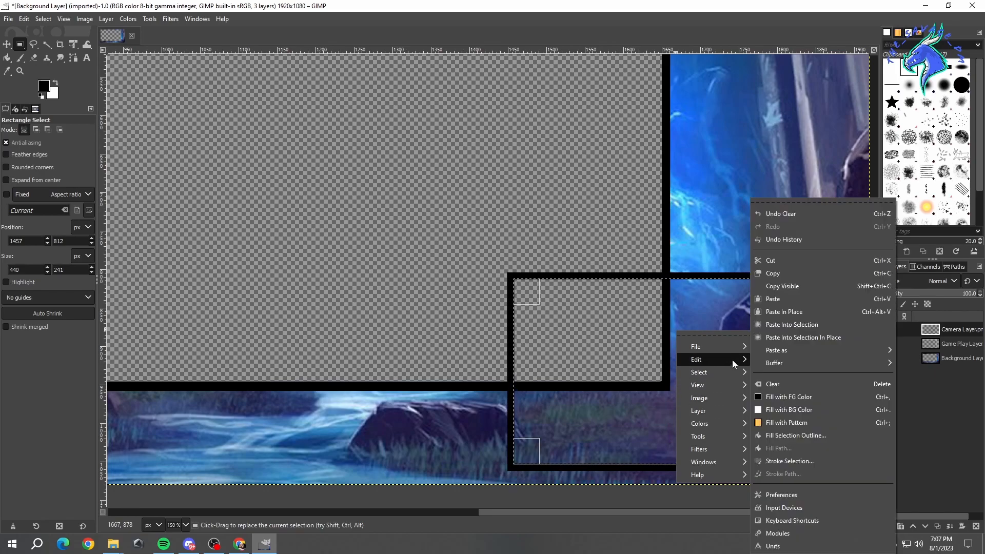
pyautogui.click(805, 383)
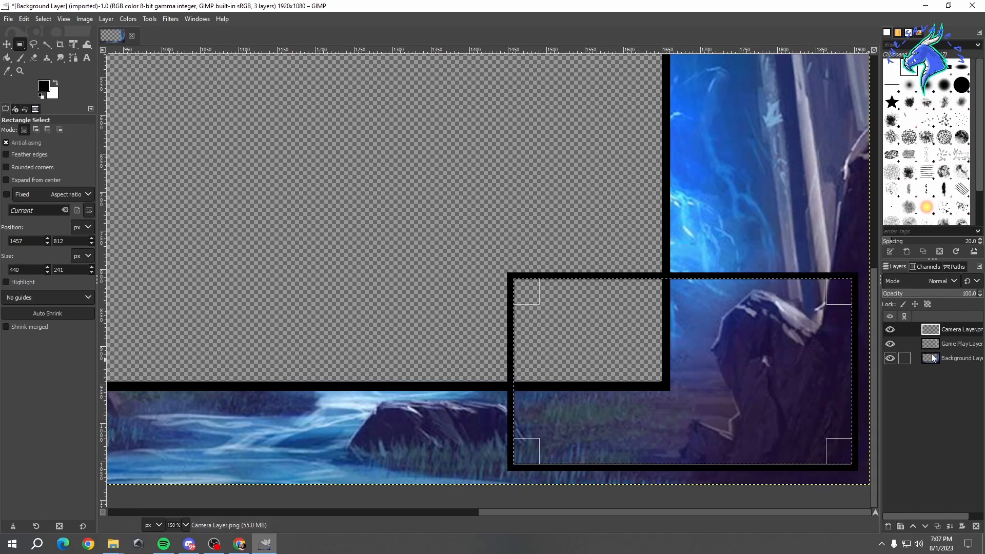
# Try clearing the selected camera area from the Game Play Layer and undo that clear
pyautogui.click(953, 343)
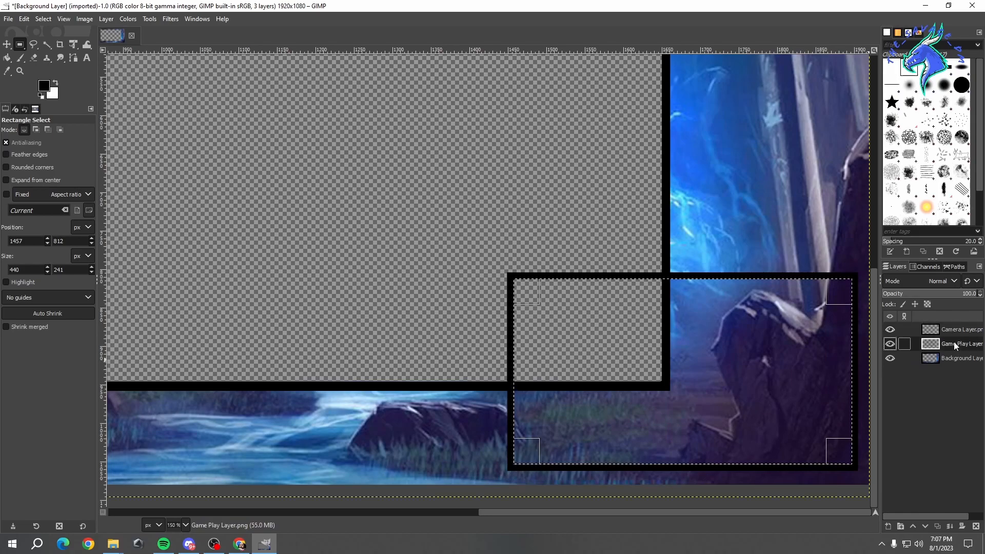
pyautogui.rightClick(697, 349)
pyautogui.moveTo(736, 384)
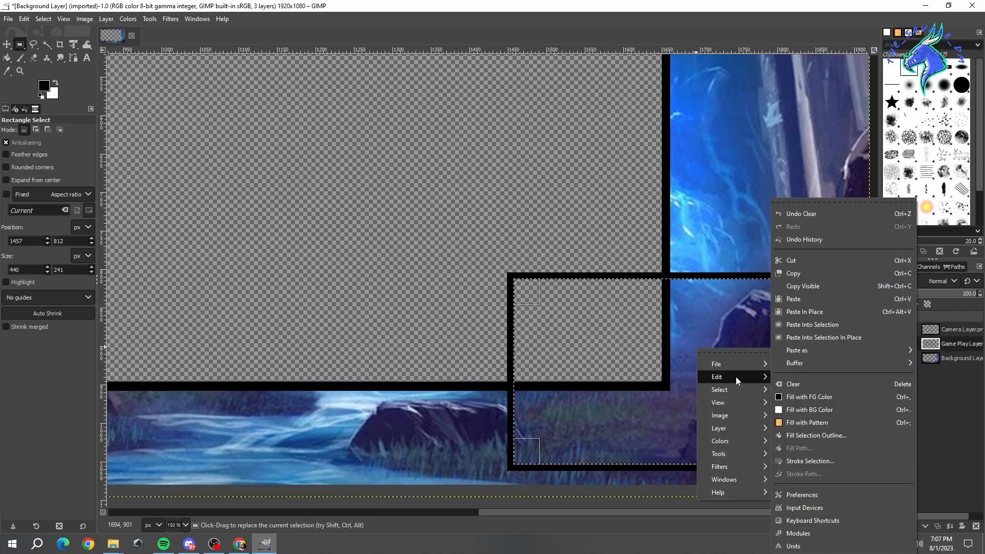
pyautogui.click(780, 384)
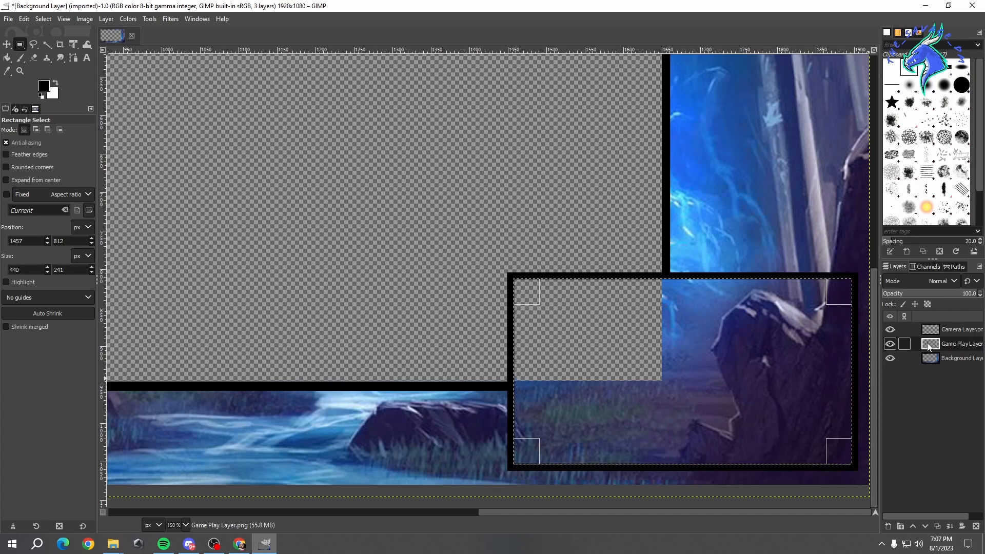
pyautogui.hotkey('ctrl', 'z')
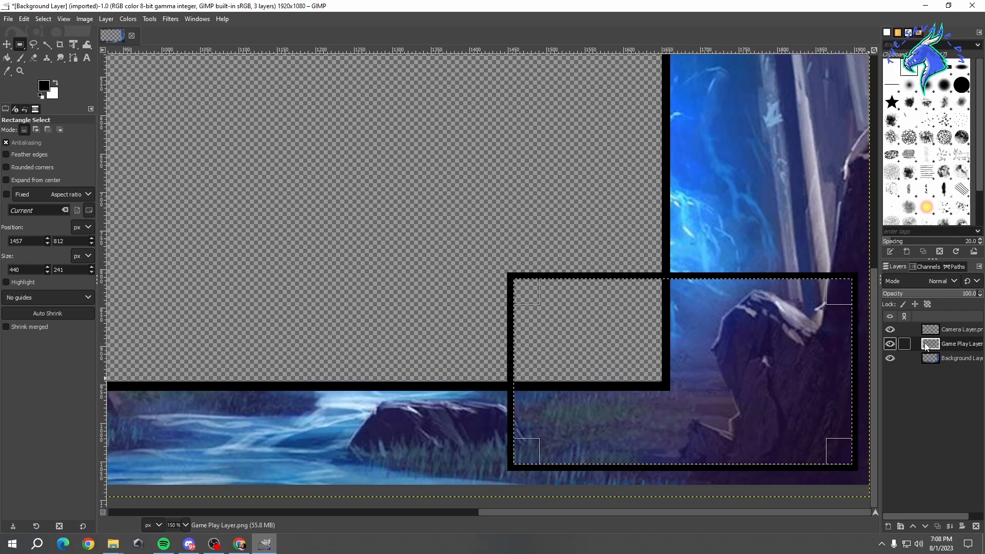
# Clear the selected camera window area from the Game Play Layer
pyautogui.rightClick(926, 347)
pyautogui.click(809, 248)
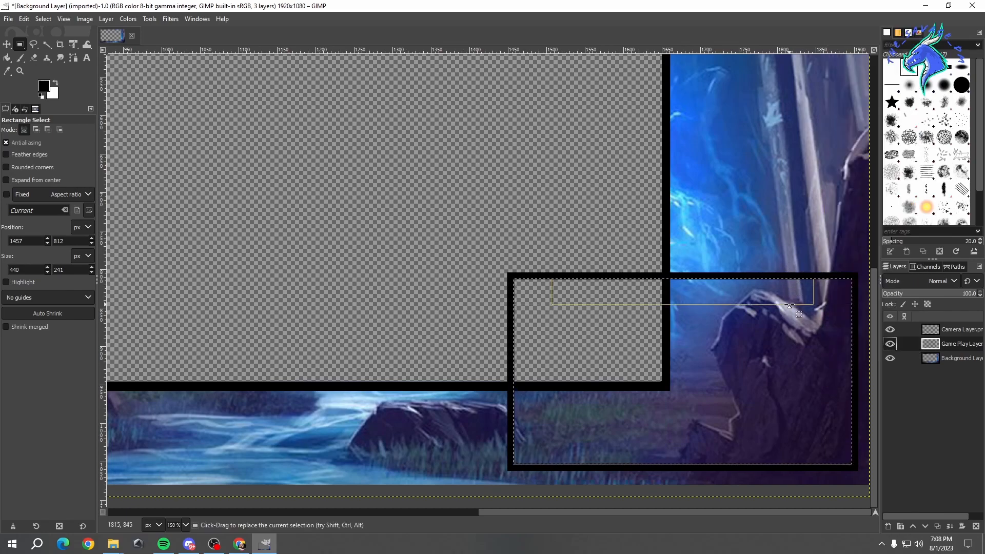
pyautogui.rightClick(789, 303)
pyautogui.moveTo(830, 334)
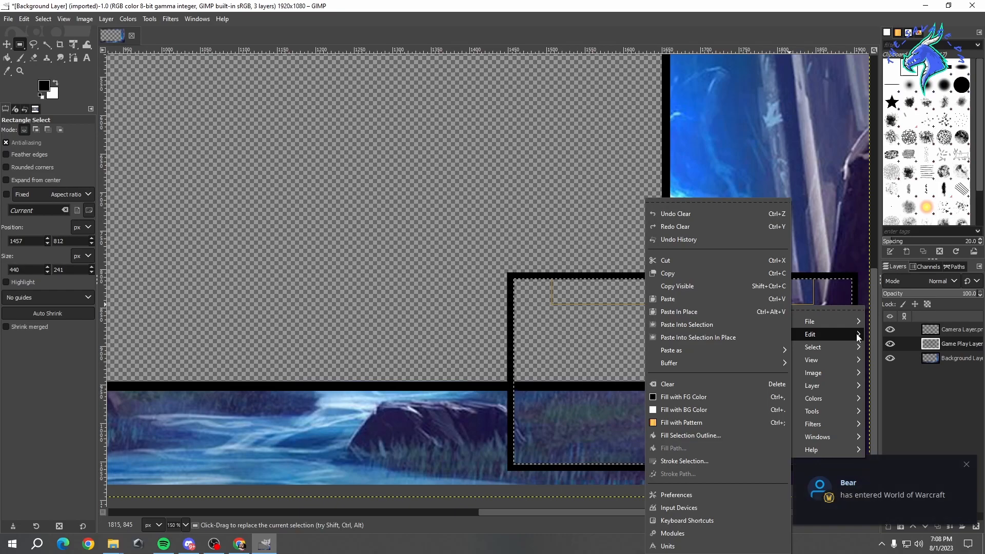
pyautogui.click(682, 384)
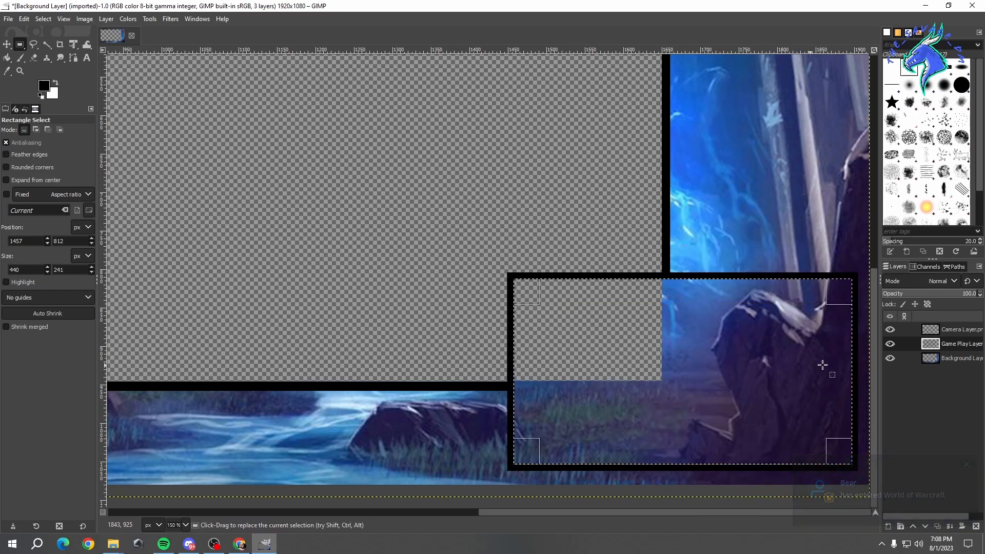
# Clear the same selected camera window area from the Background Layer
pyautogui.click(958, 359)
pyautogui.rightClick(697, 359)
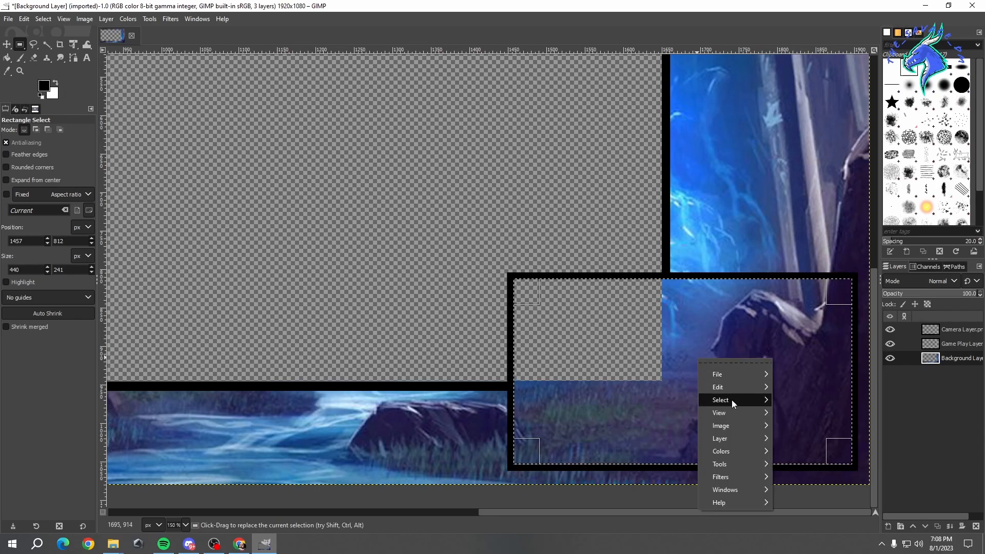
pyautogui.moveTo(732, 388)
pyautogui.click(798, 386)
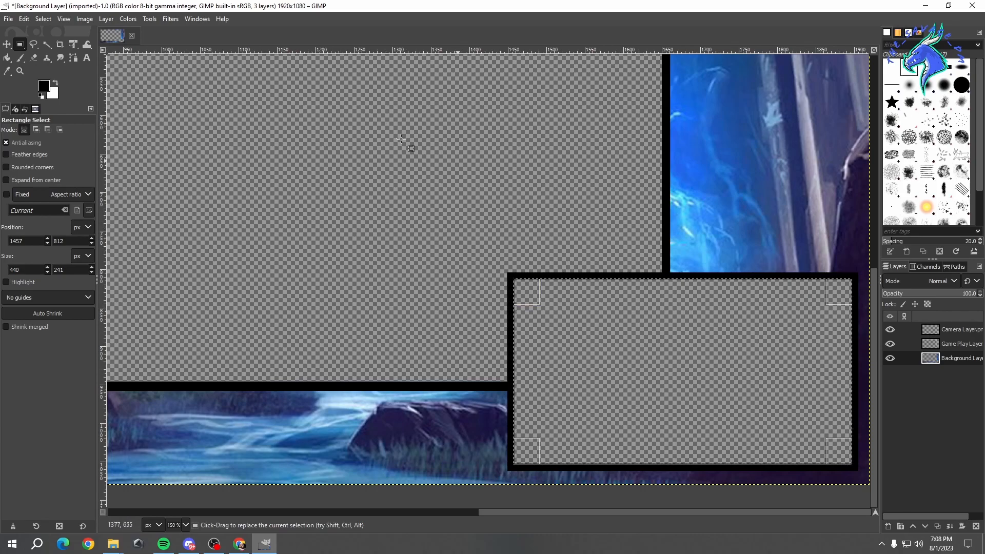
# Add the Forground Layer file from the Baldurs gate folder as a new layer and move it above the Camera Layer
pyautogui.scroll(-1, 411, 231)
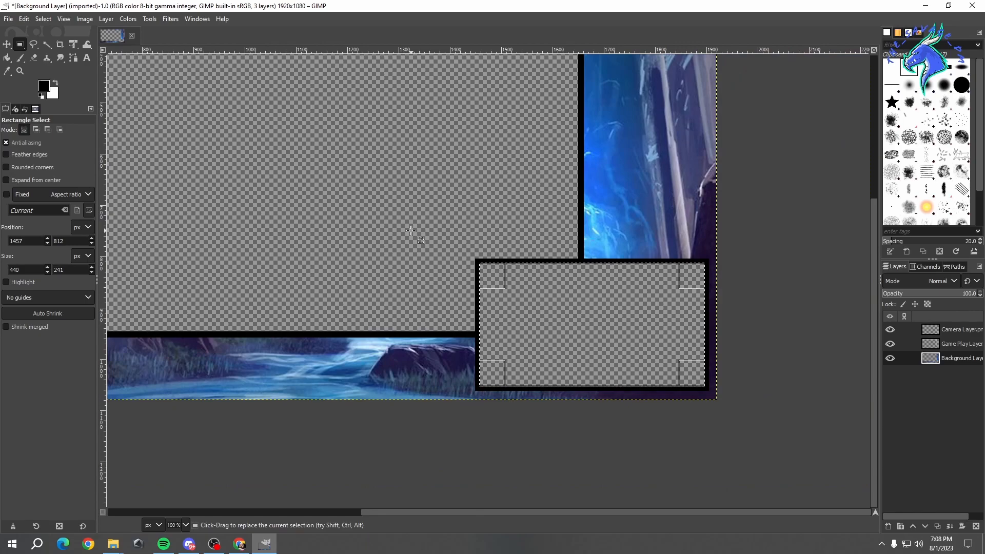
pyautogui.scroll(-2, 411, 230)
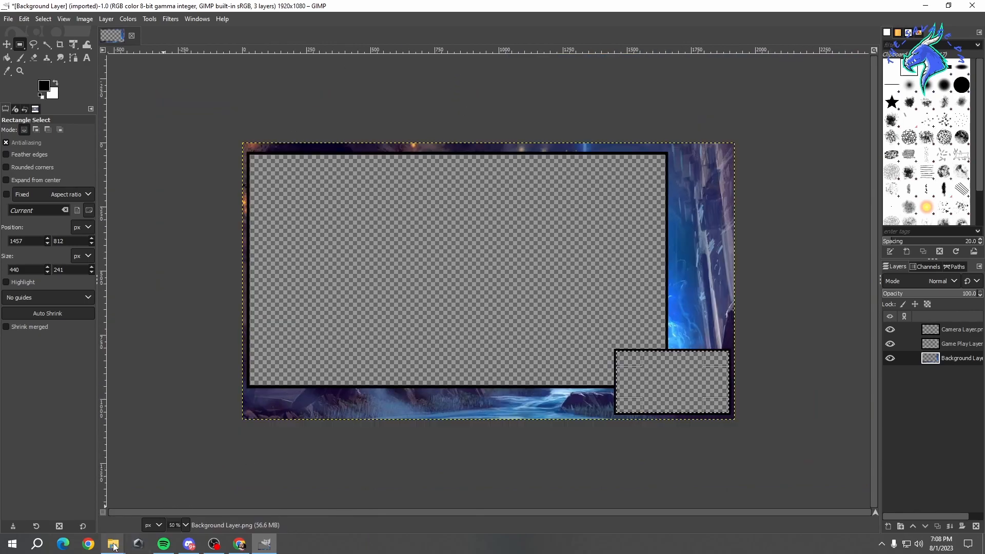
pyautogui.moveTo(114, 546)
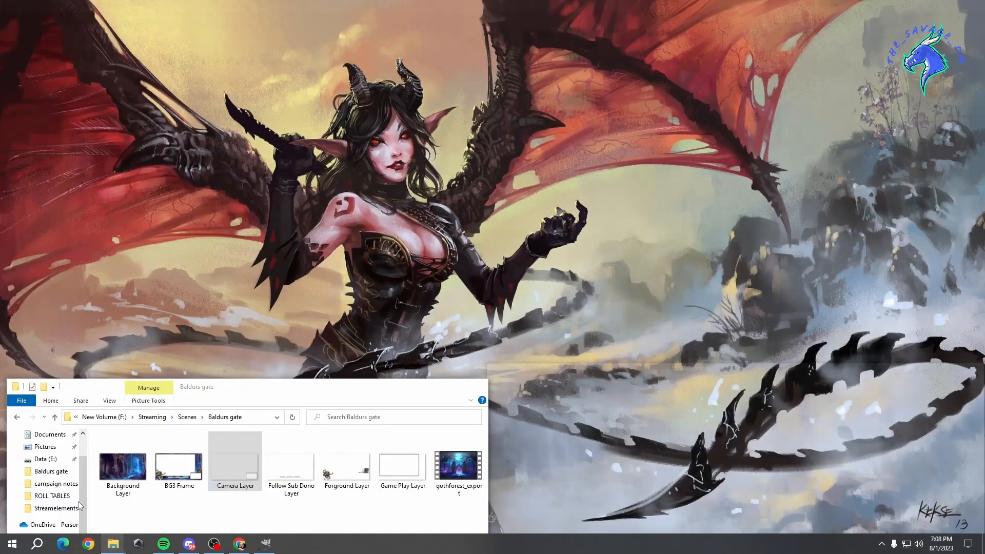
pyautogui.click(78, 501)
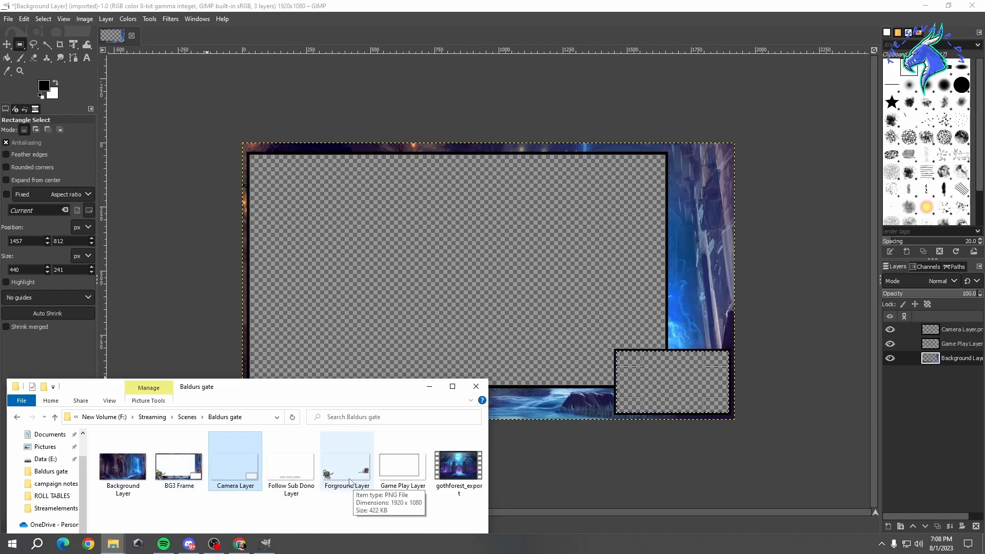
pyautogui.moveTo(353, 482); pyautogui.dragTo(531, 291)
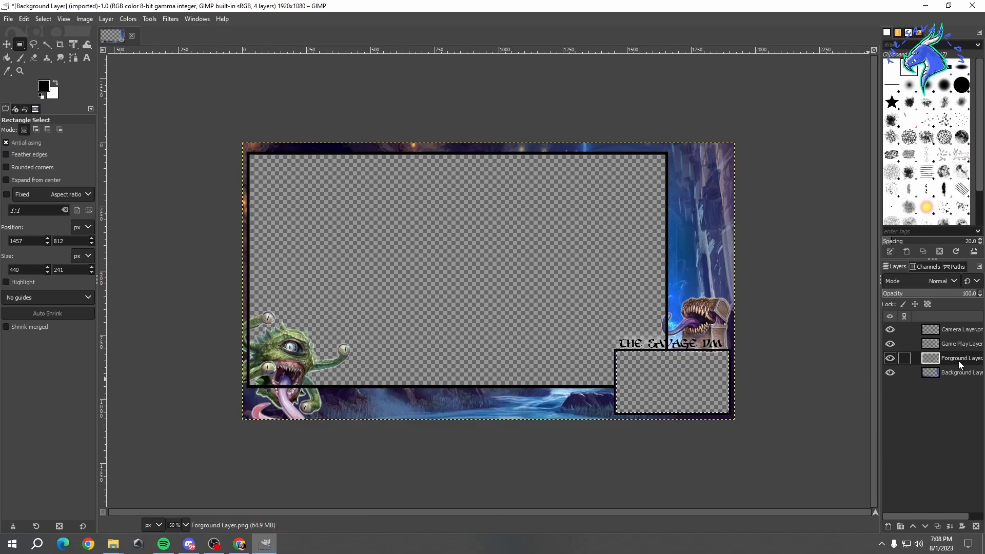
pyautogui.moveTo(958, 360); pyautogui.dragTo(955, 324)
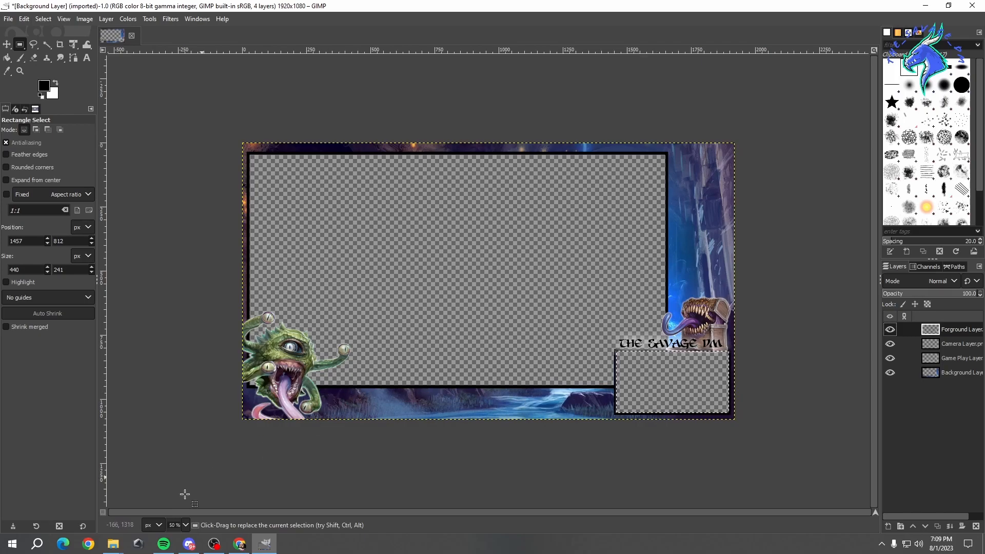
# Add the Follow Sub Dono Layer file from the Baldurs gate folder as a new layer over the foreground
pyautogui.moveTo(121, 541)
pyautogui.moveTo(108, 520)
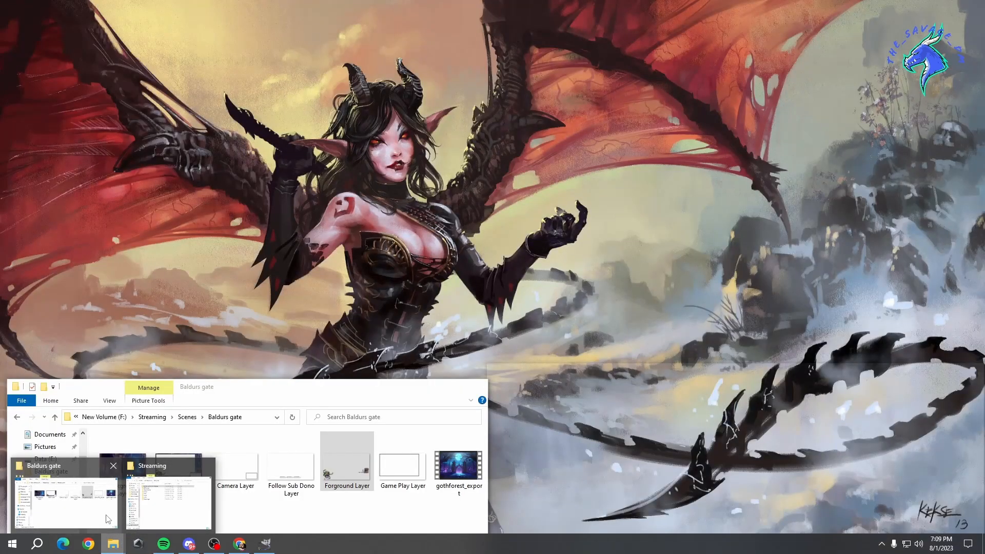
pyautogui.click(108, 520)
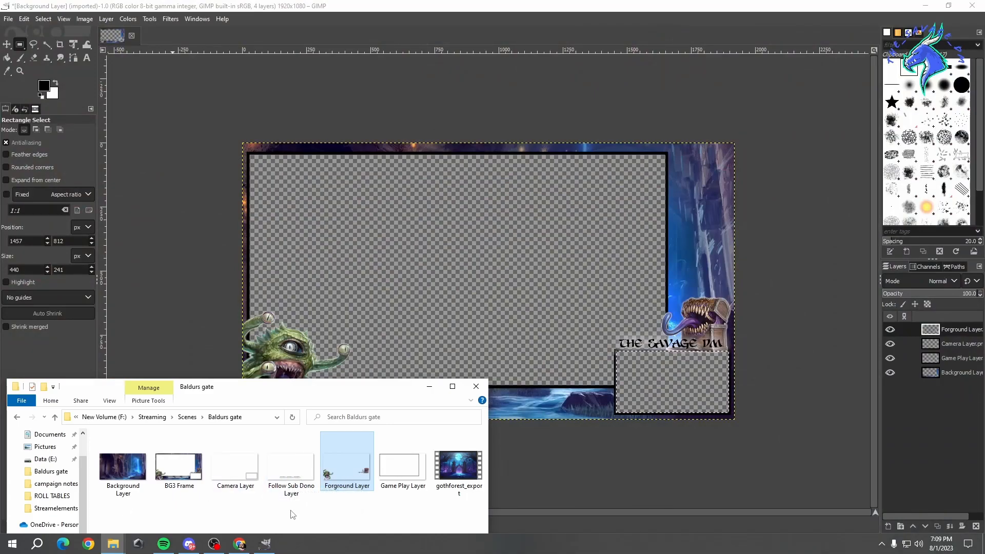
pyautogui.moveTo(289, 486); pyautogui.dragTo(484, 331)
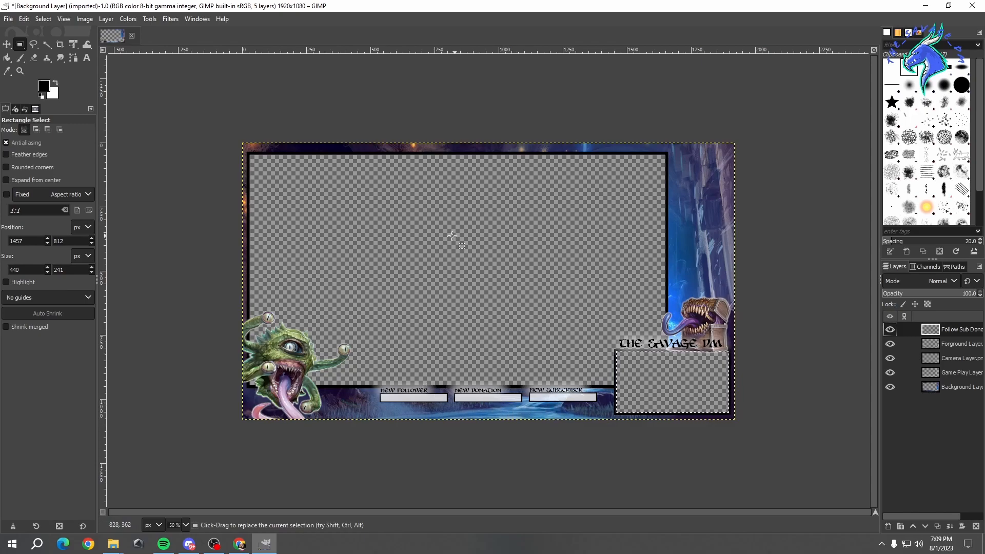
# Save the layered image as BG3 overlay WIP.xcf in the Baldurs gate folder
pyautogui.click(8, 20)
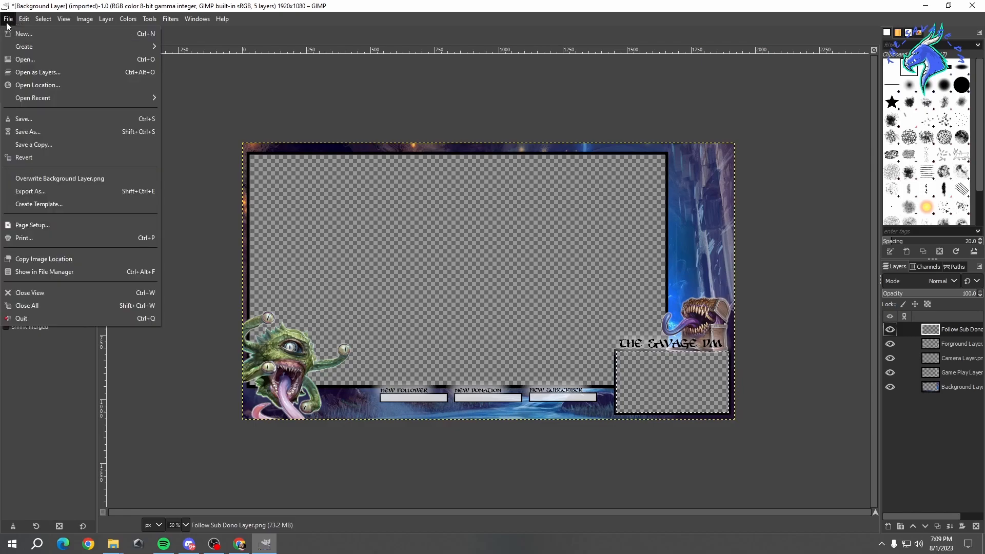
pyautogui.moveTo(25, 21)
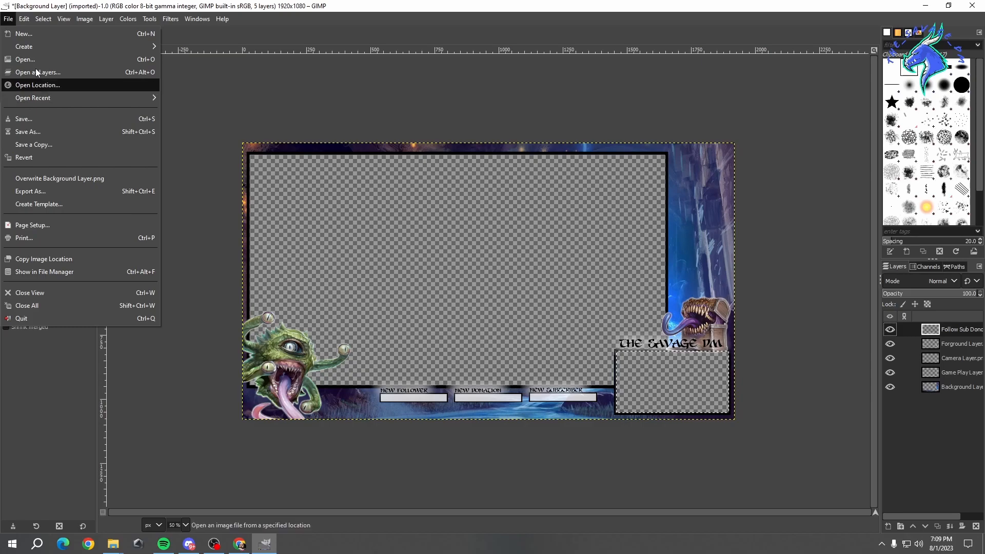
pyautogui.click(38, 128)
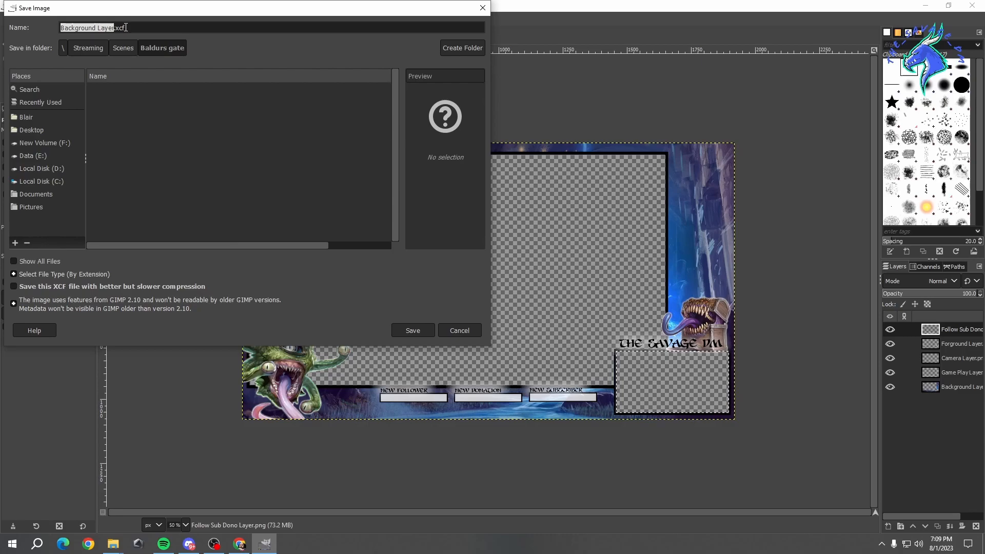
pyautogui.write('BG3')
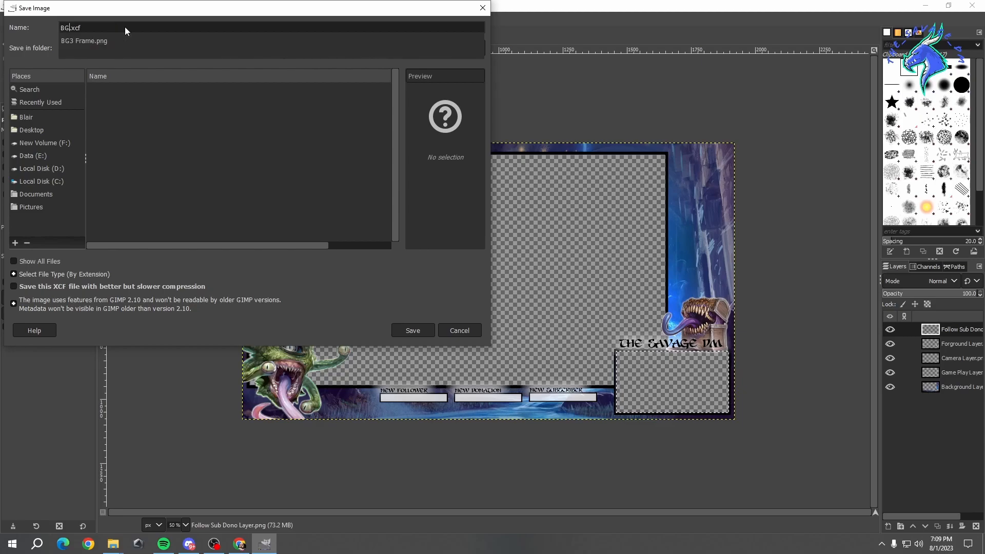
pyautogui.write(' laye')
pyautogui.press('BackSpace')
pyautogui.press('BackSpace')
pyautogui.press('BackSpace')
pyautogui.press('BackSpace')
pyautogui.write('overlay W')
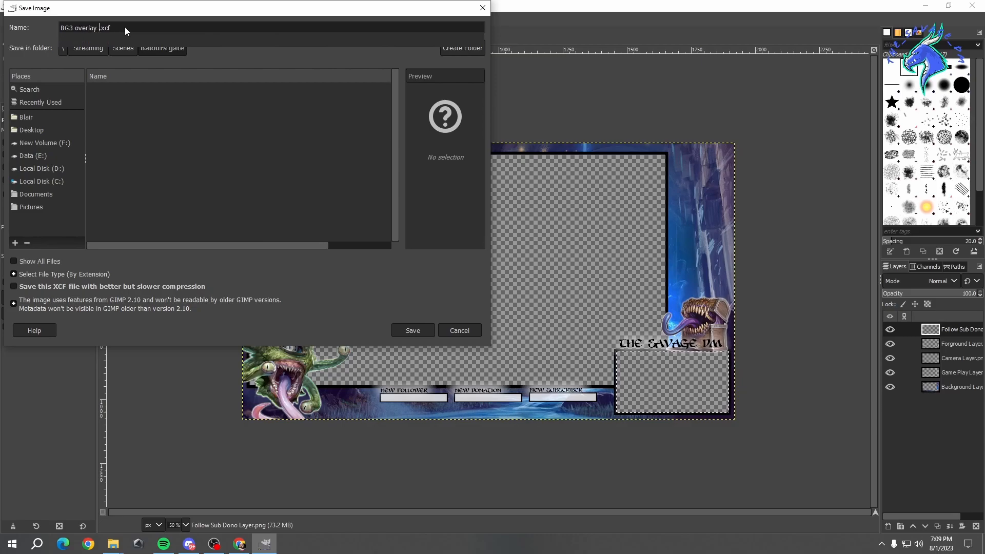
pyautogui.write('IP')
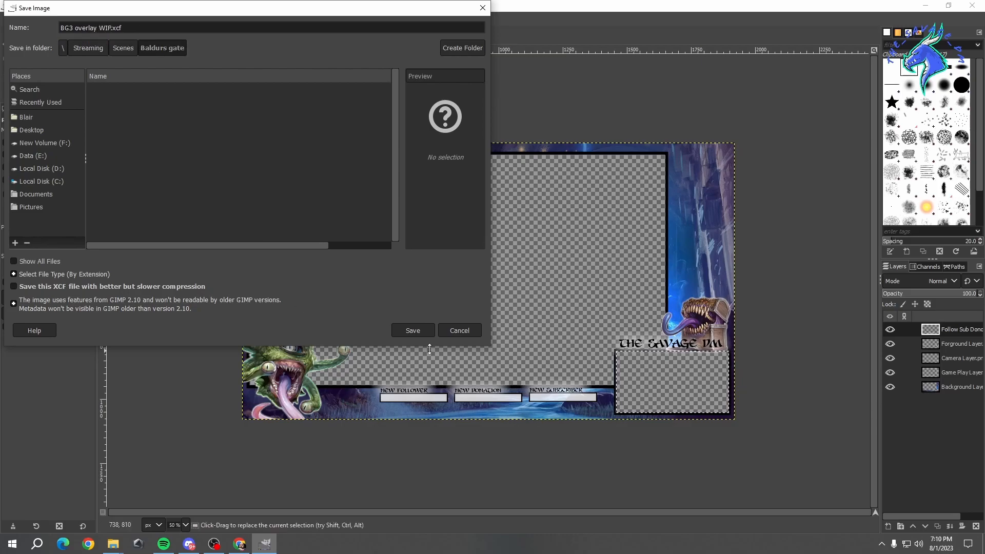
pyautogui.click(420, 331)
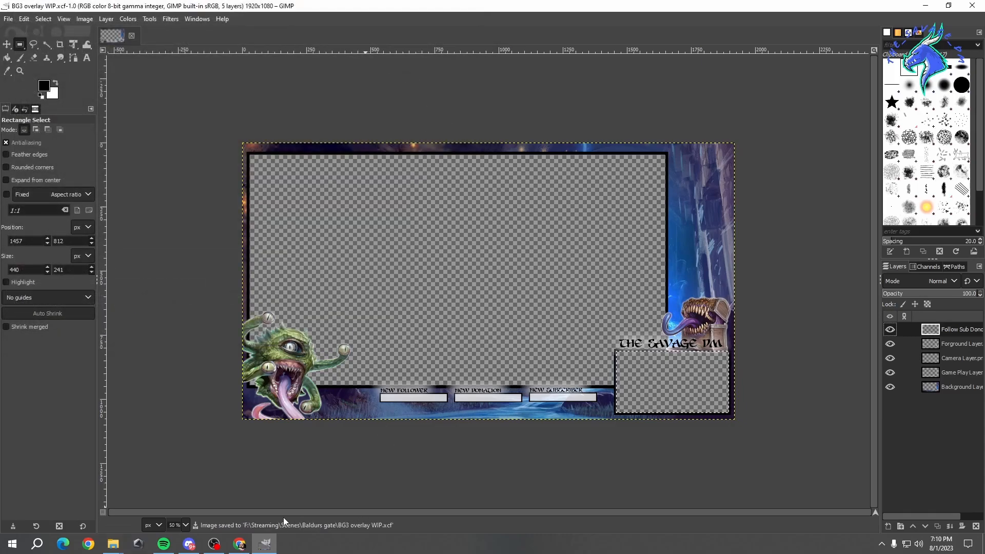
# Export the image as BG3 overlay WIP.png to the Baldurs gate folder, keeping the offered PNG options
pyautogui.click(8, 19)
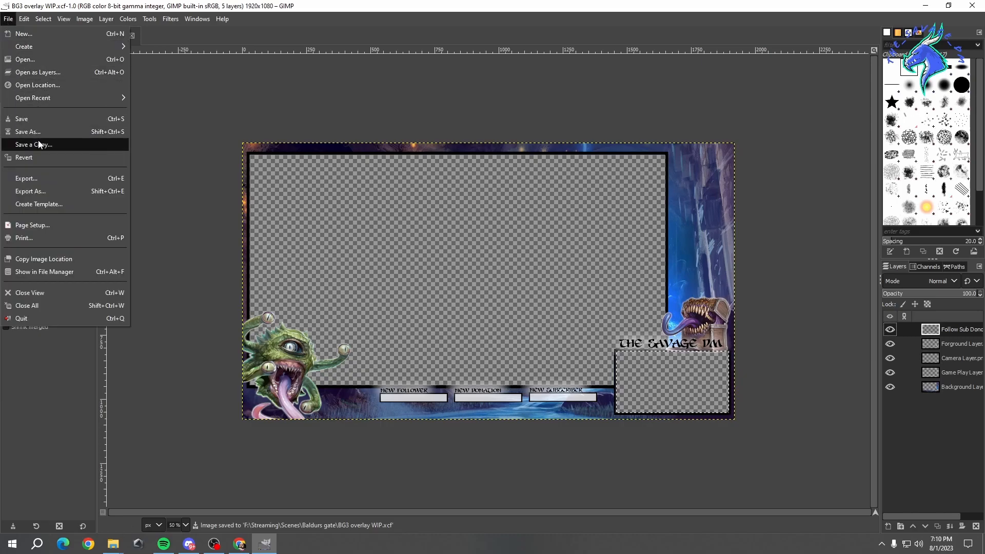
pyautogui.click(63, 179)
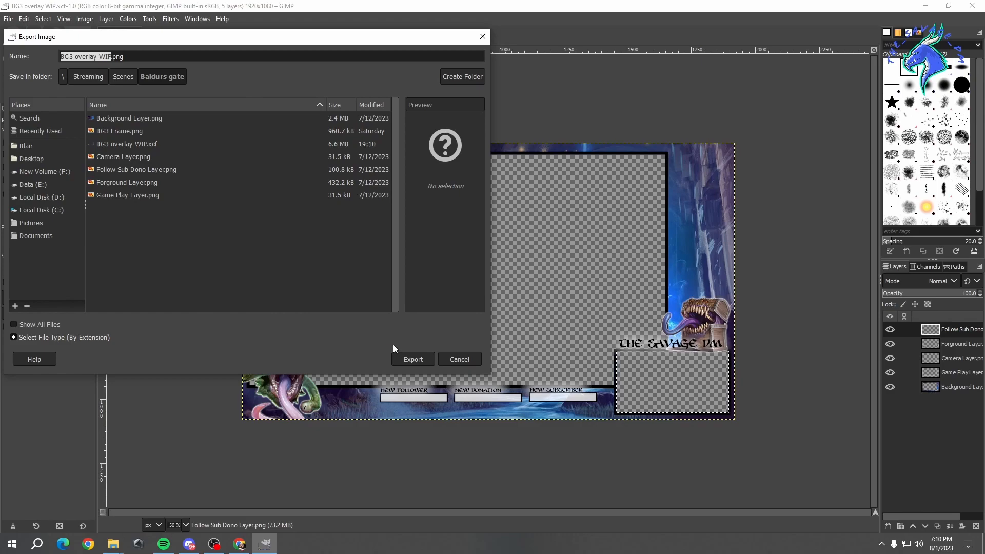
pyautogui.click(417, 360)
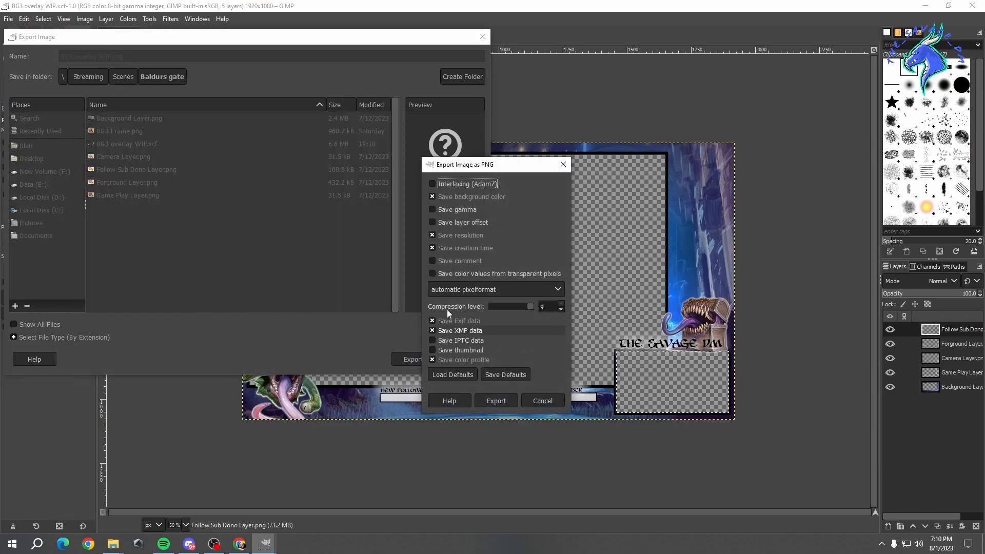
pyautogui.click(496, 401)
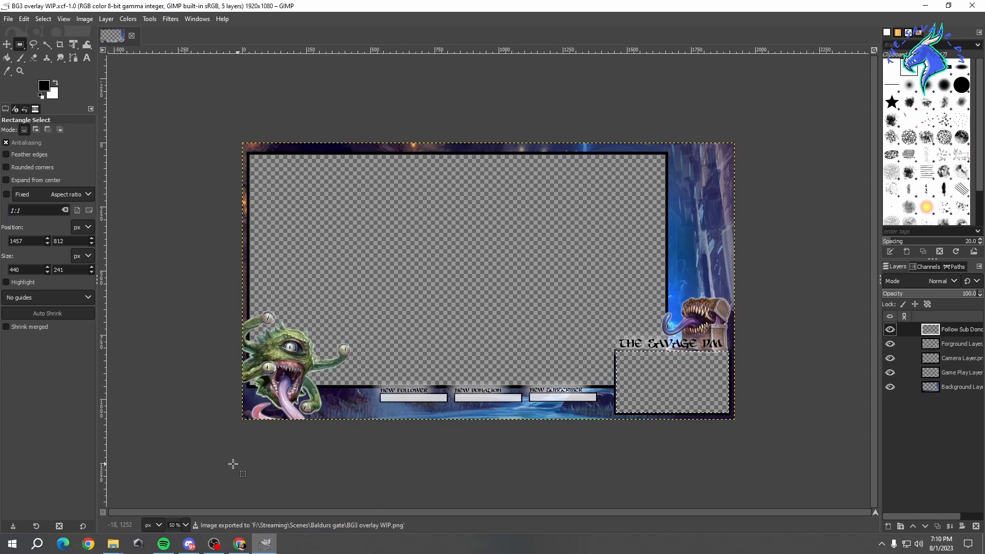
# View the exported BG3 overlay WIP.png from the Baldurs gate folder in the photo viewer and close it
pyautogui.moveTo(110, 546)
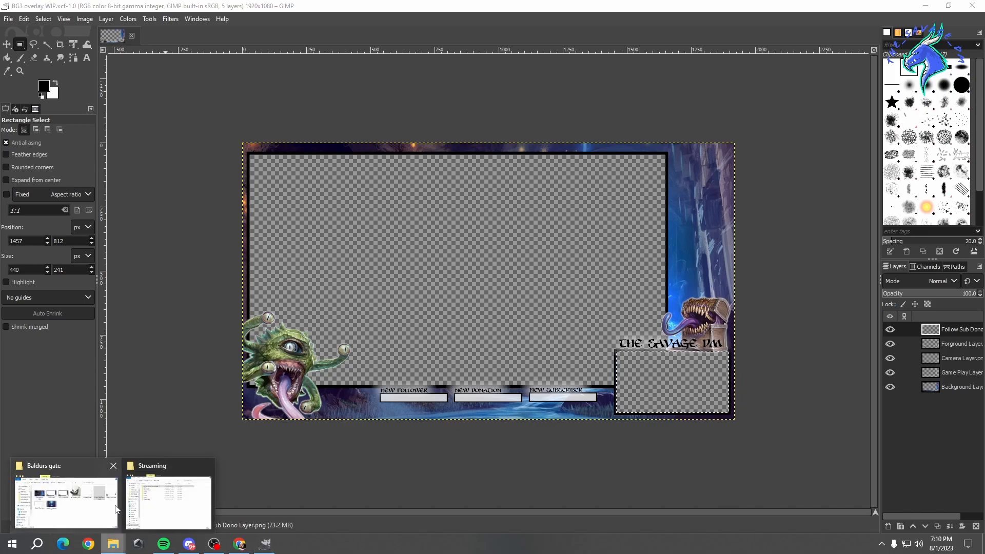
pyautogui.click(116, 510)
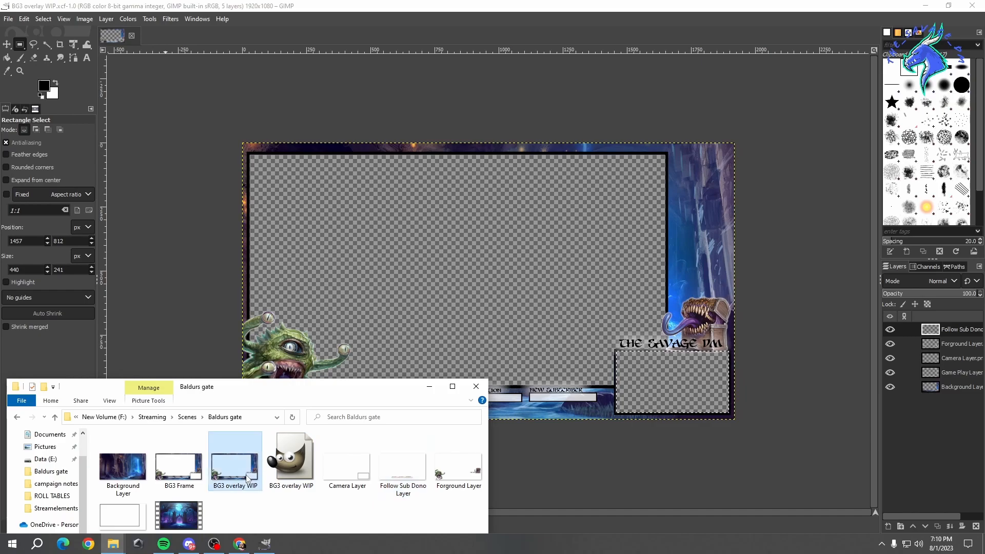
pyautogui.doubleClick(234, 470)
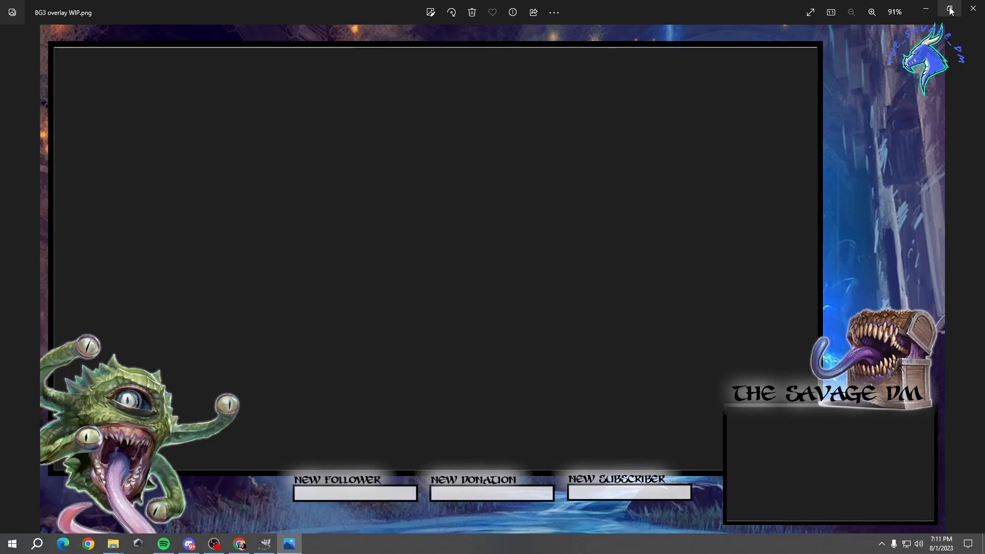
pyautogui.click(973, 8)
# Switch to the StreamElements My Overlays page in Chrome, maximize the window and check the account menu
pyautogui.moveTo(339, 4)
pyautogui.mouseDown()
pyautogui.moveTo(372, 3)
pyautogui.moveTo(338, 4)
pyautogui.mouseUp()
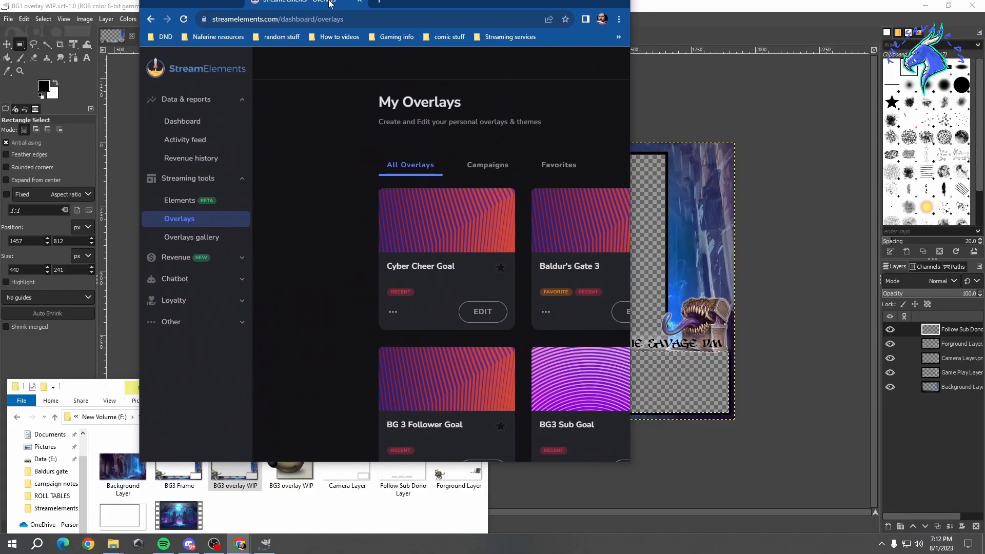
pyautogui.doubleClick(430, 8)
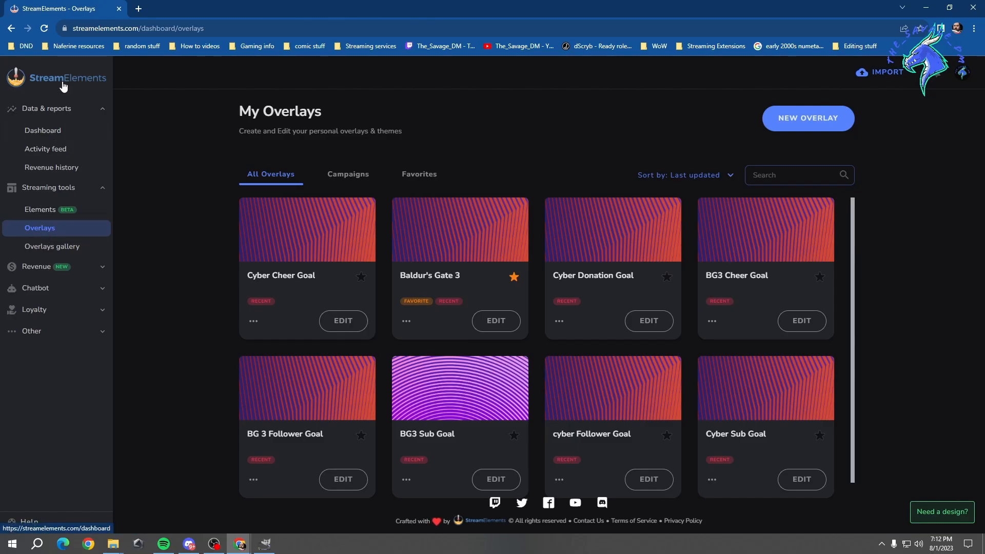
pyautogui.click(962, 73)
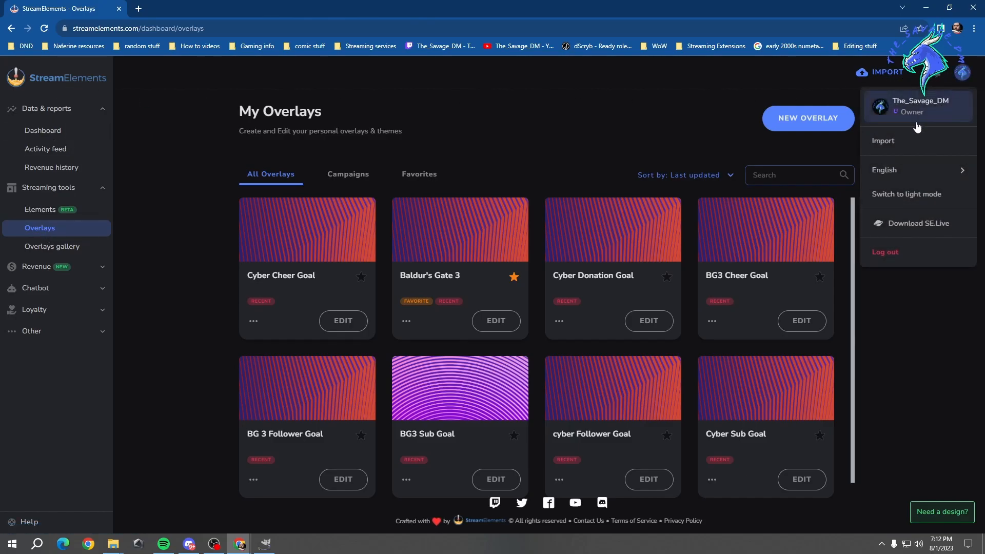
pyautogui.click(143, 183)
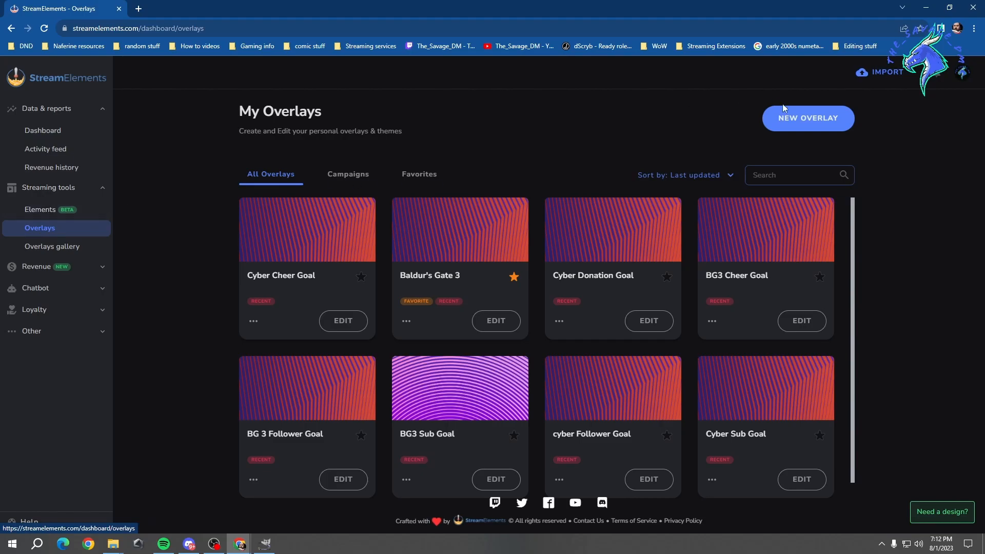
# Create a new StreamElements overlay with 1080p resolution
pyautogui.click(819, 125)
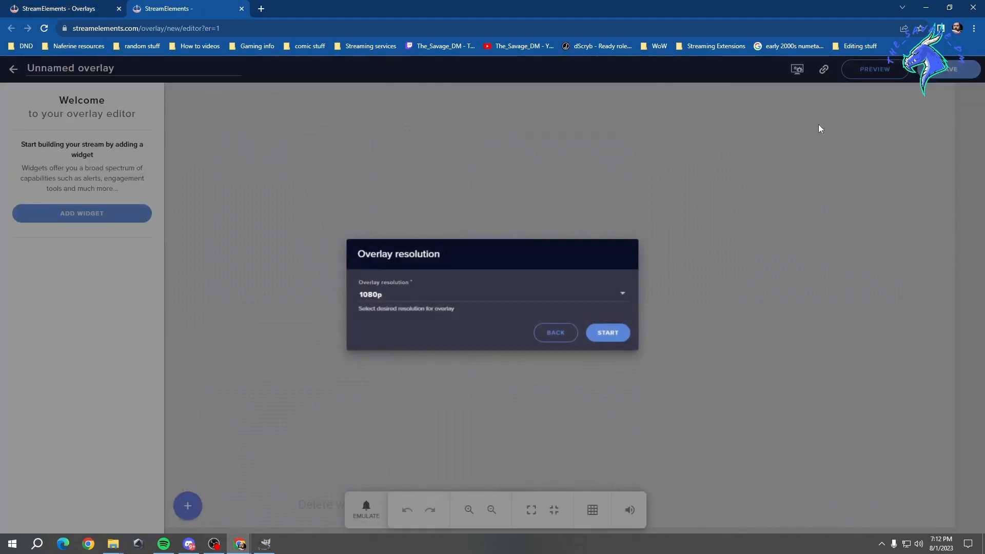
pyautogui.click(612, 335)
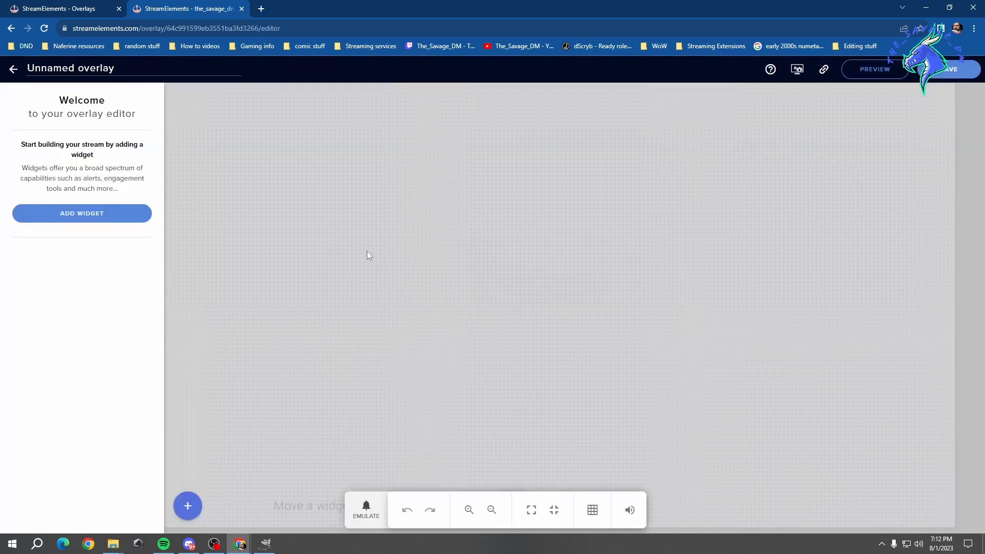
# Rename the unnamed overlay to Baldur's Gate 3 Overlay WIP and save it
pyautogui.moveTo(125, 67); pyautogui.dragTo(5, 63)
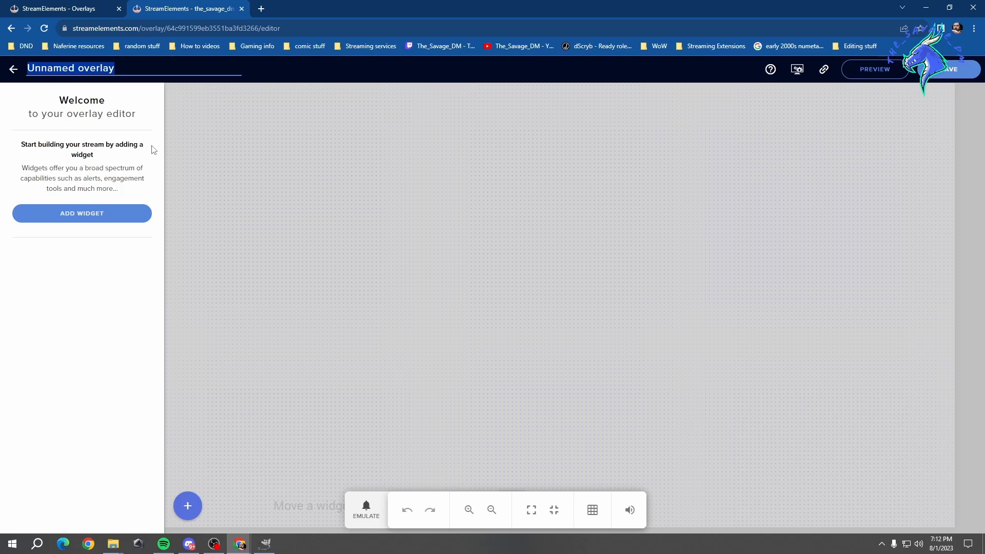
pyautogui.write("Baldur's G")
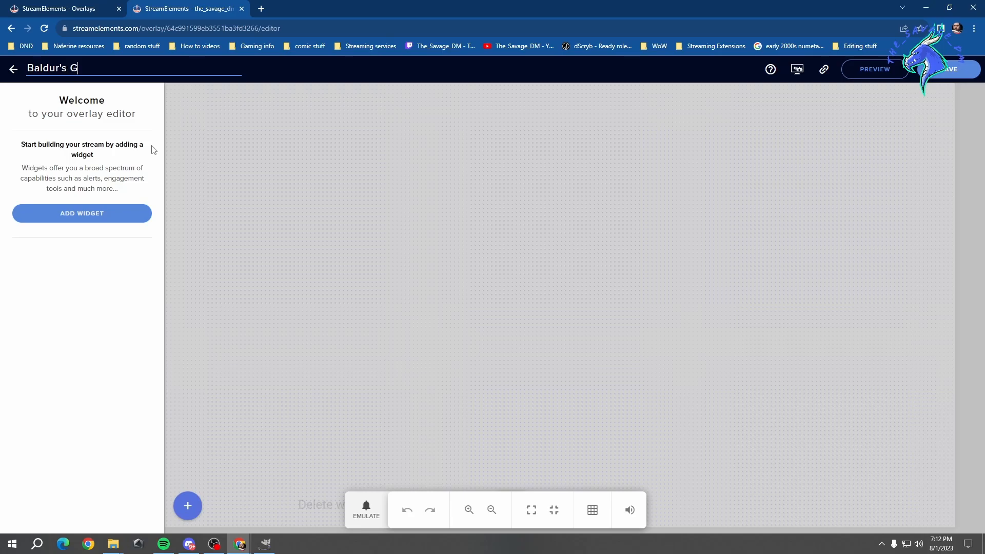
pyautogui.write('ate 3 Overla;y WIP')
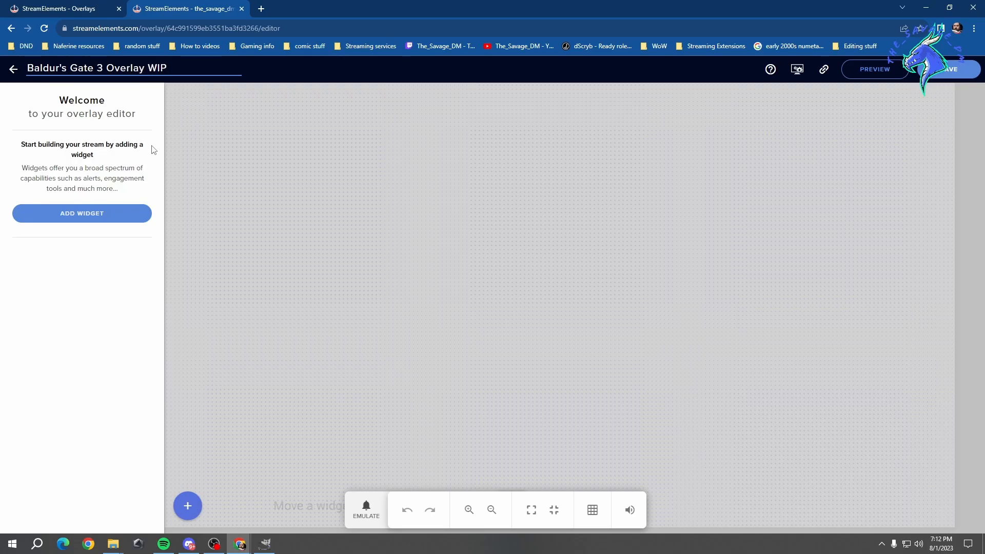
pyautogui.click(950, 69)
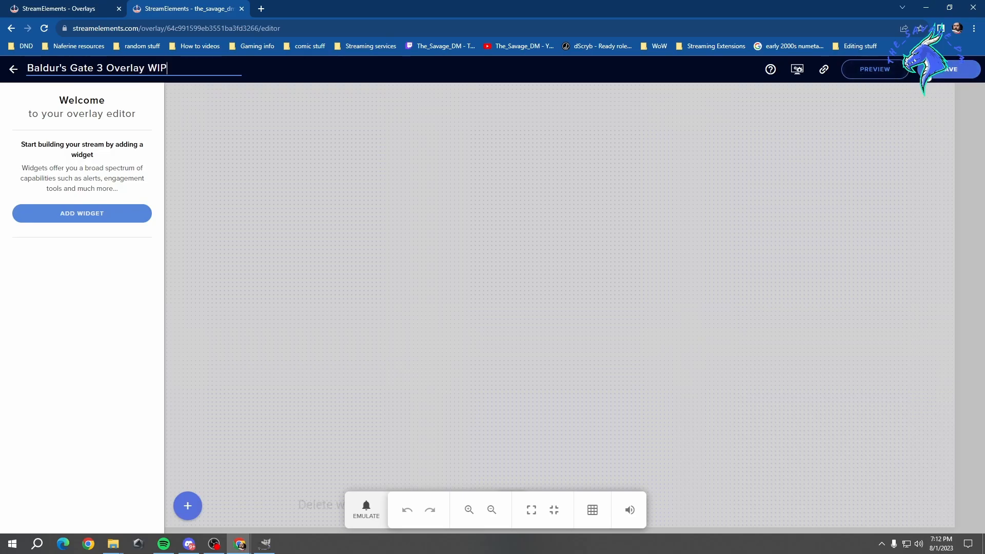
# Add an image widget from the static and custom widgets to the overlay
pyautogui.click(367, 509)
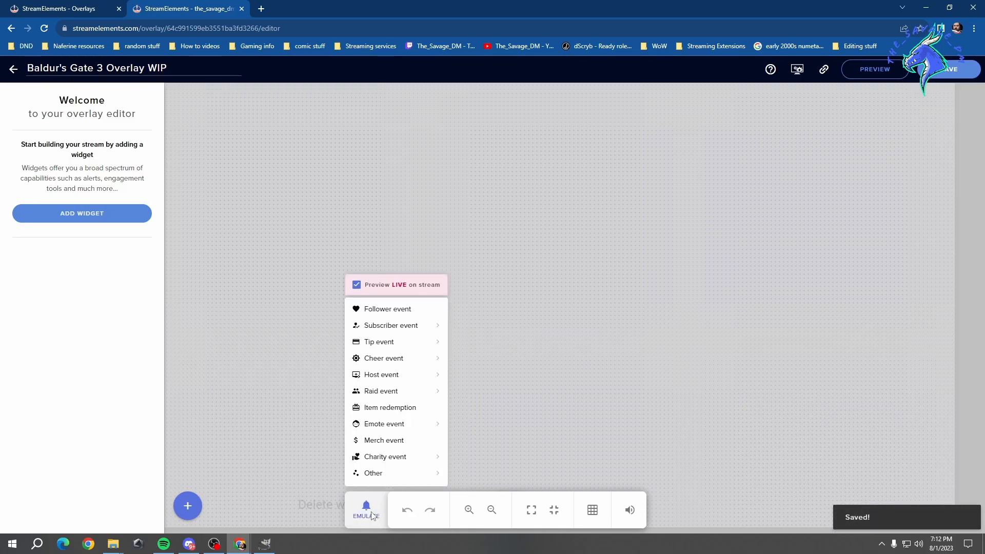
pyautogui.moveTo(374, 430)
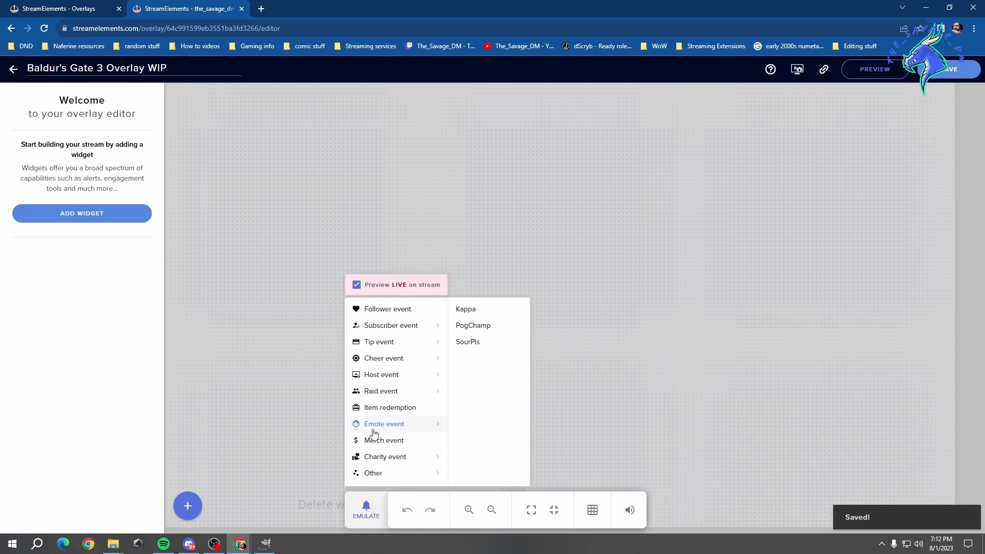
pyautogui.click(188, 507)
pyautogui.click(187, 507)
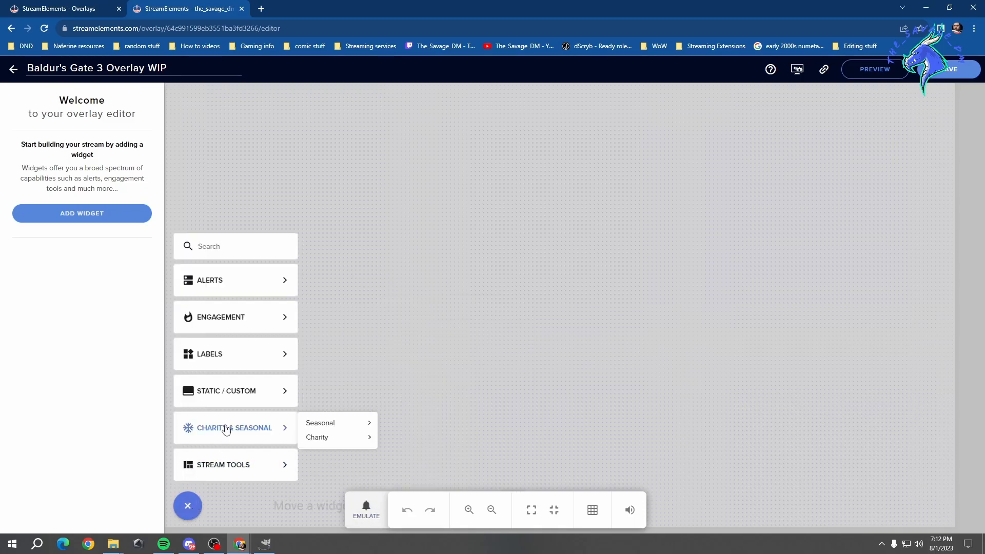
pyautogui.moveTo(248, 391)
pyautogui.click(367, 359)
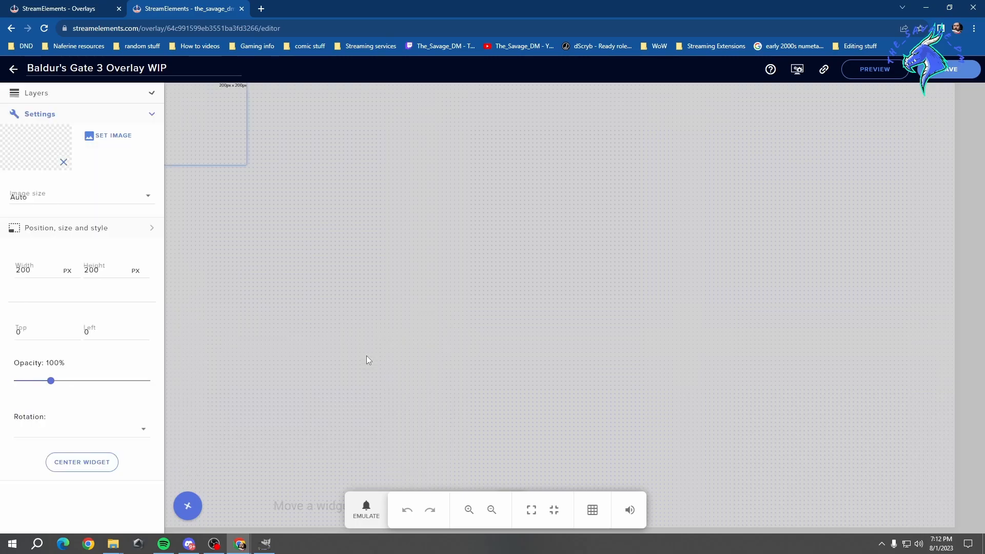
# Upload BG3 overlay WIP.png from the Baldurs gate folder and set it as the image widget's picture
pyautogui.click(115, 134)
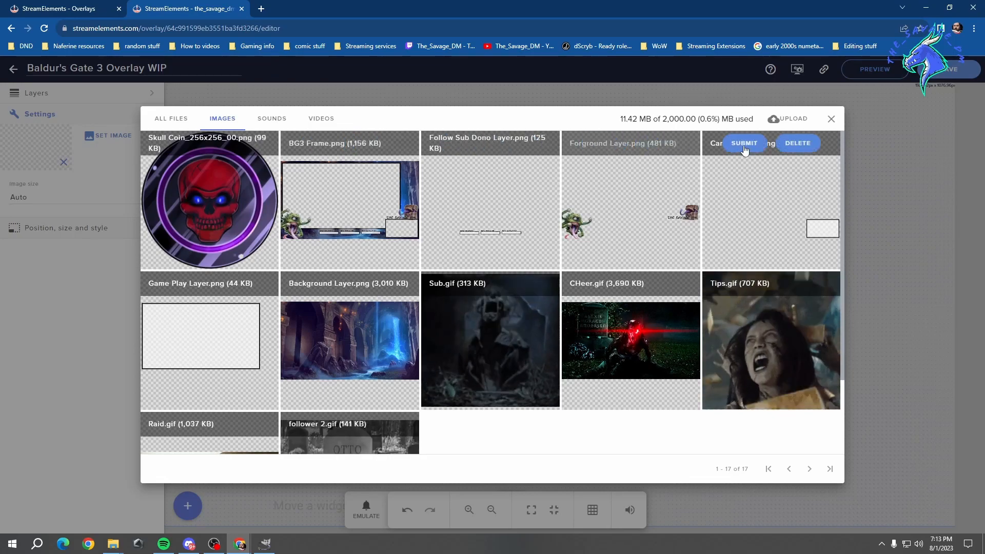
pyautogui.click(787, 119)
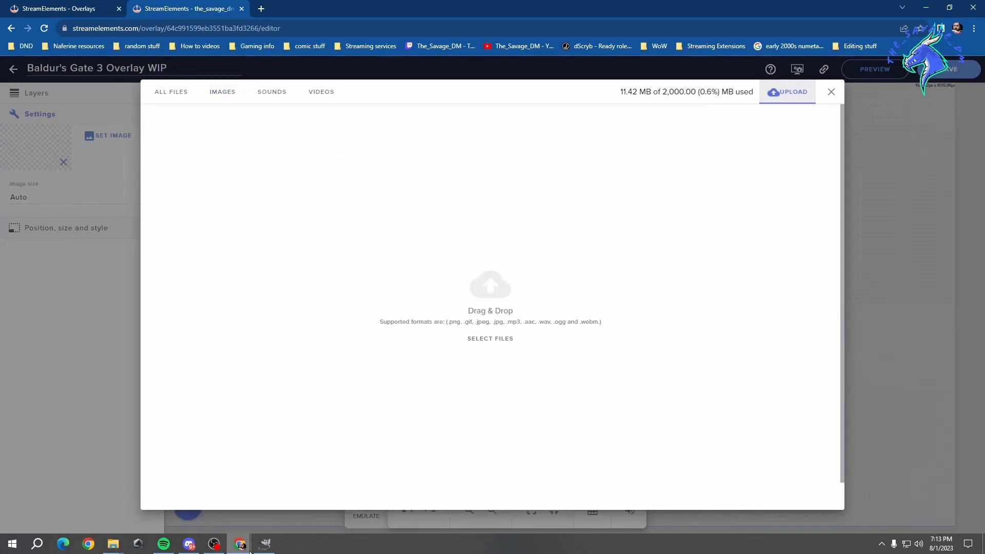
pyautogui.moveTo(113, 544)
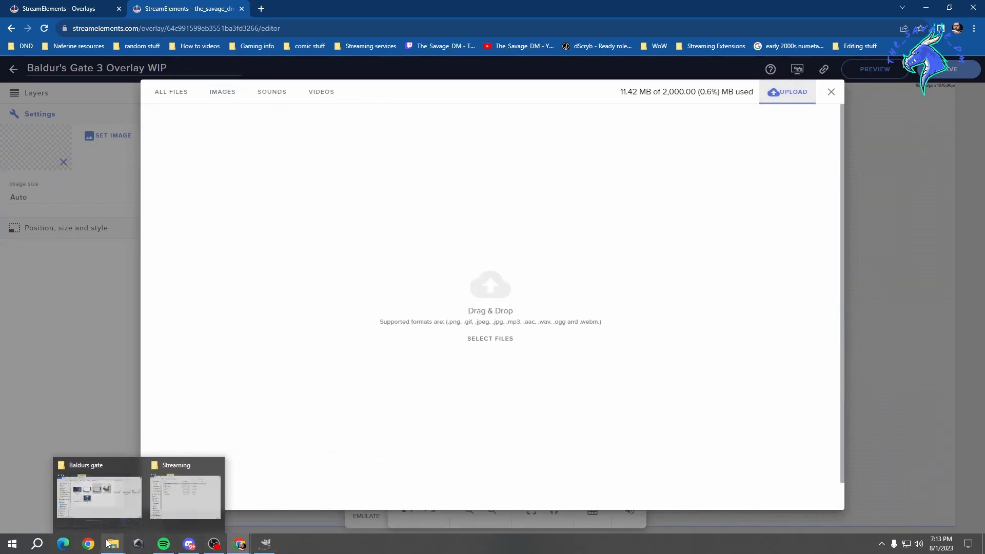
pyautogui.click(100, 522)
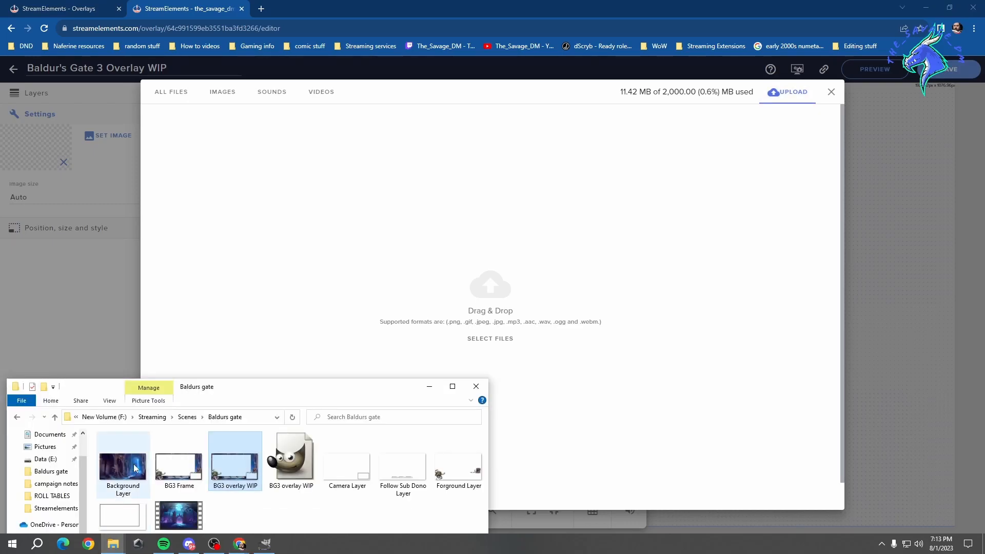
pyautogui.moveTo(229, 476); pyautogui.dragTo(451, 278)
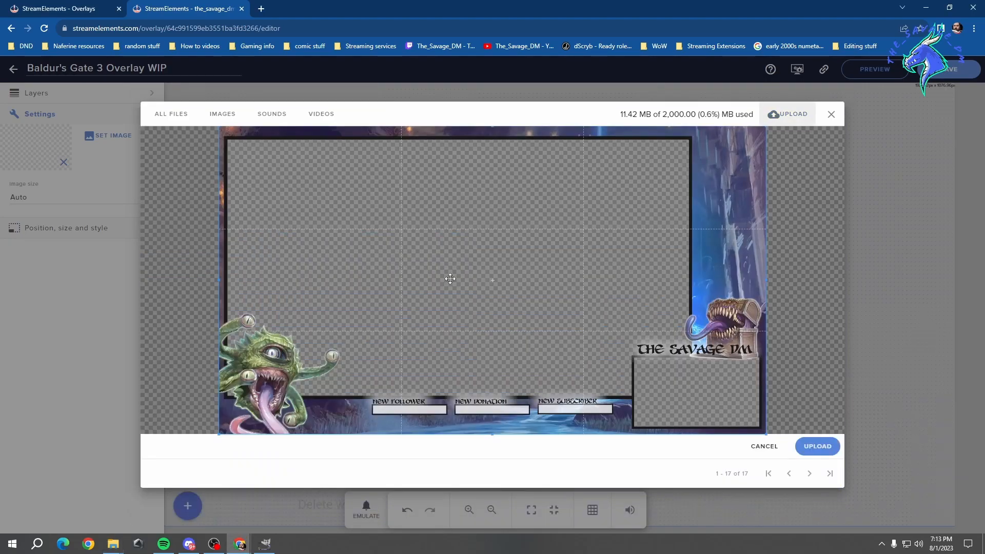
pyautogui.click(827, 448)
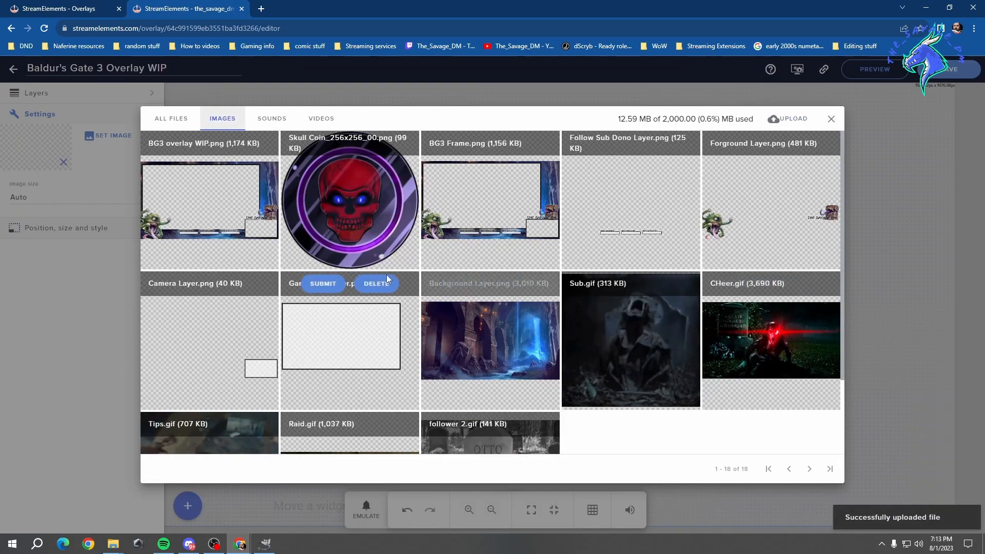
pyautogui.moveTo(185, 197)
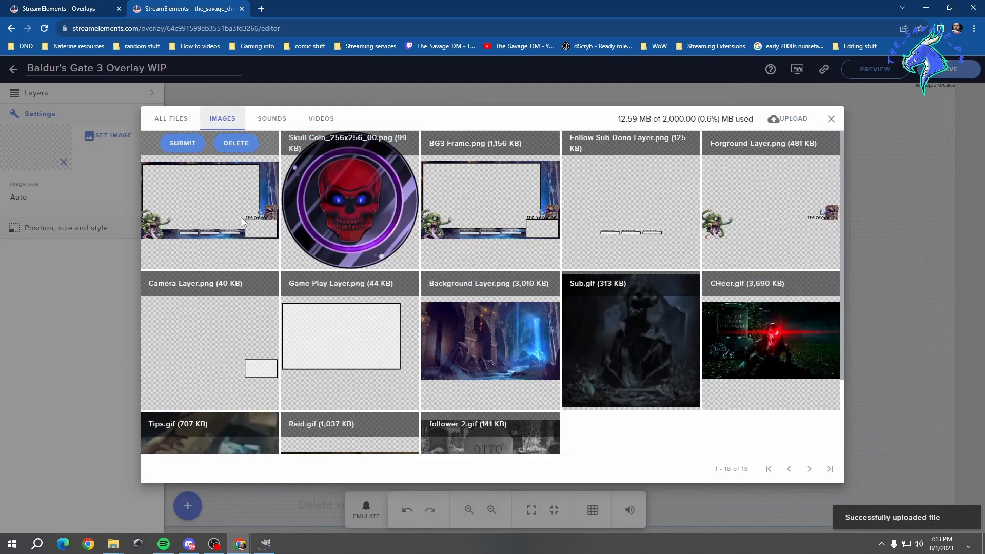
pyautogui.click(183, 144)
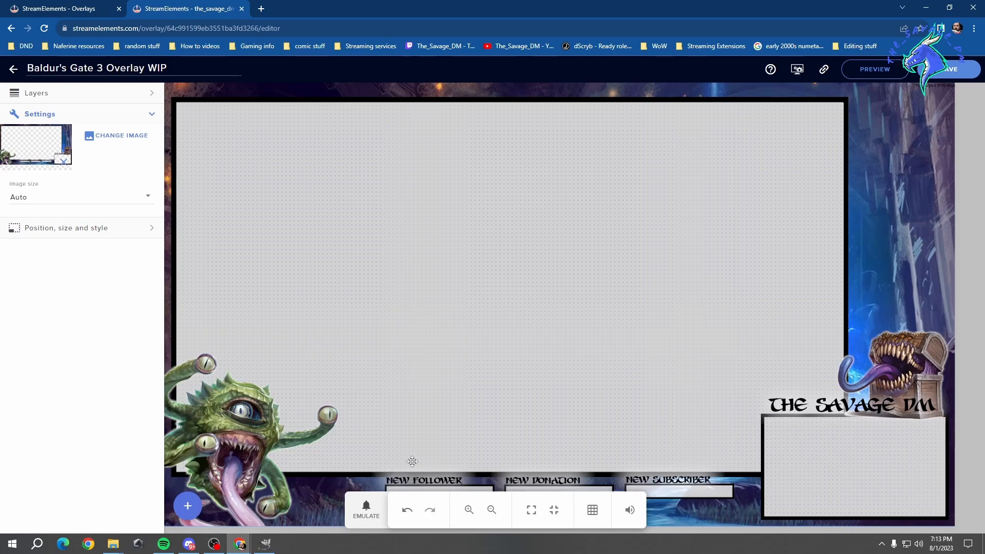
# Examine the follower, donation and subscriber boxes up close and show the overlay's layer list
pyautogui.click(467, 512)
pyautogui.click(467, 514)
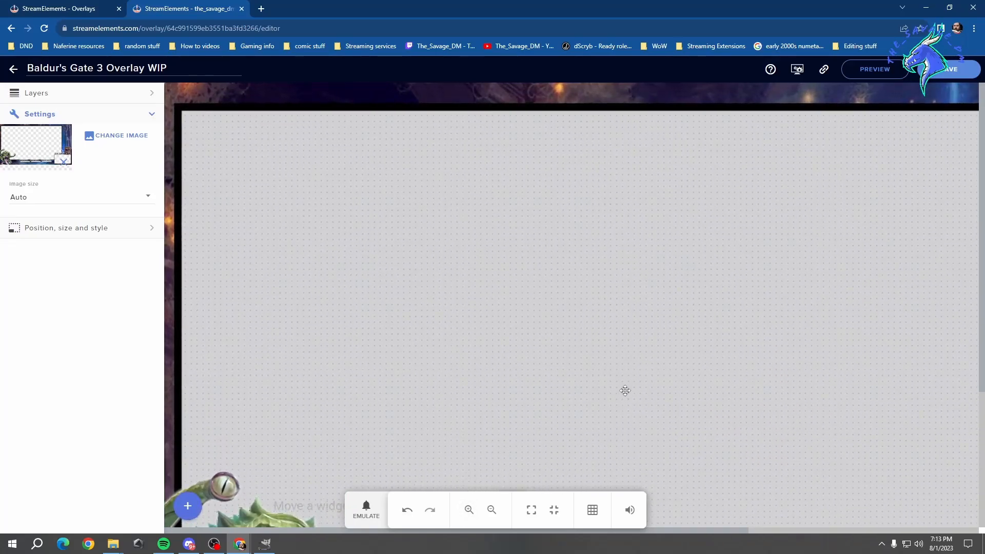
pyautogui.scroll(-3, 624, 389)
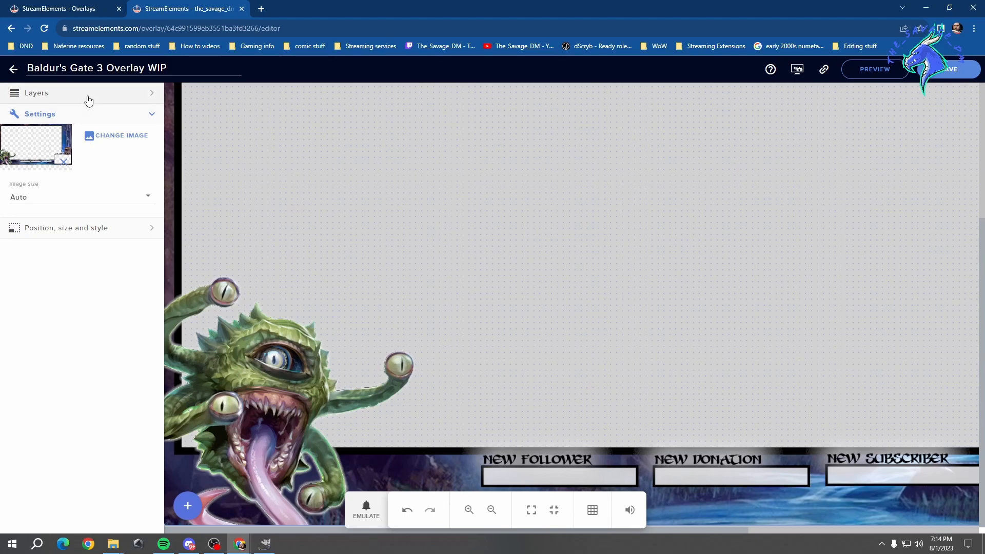
pyautogui.click(149, 115)
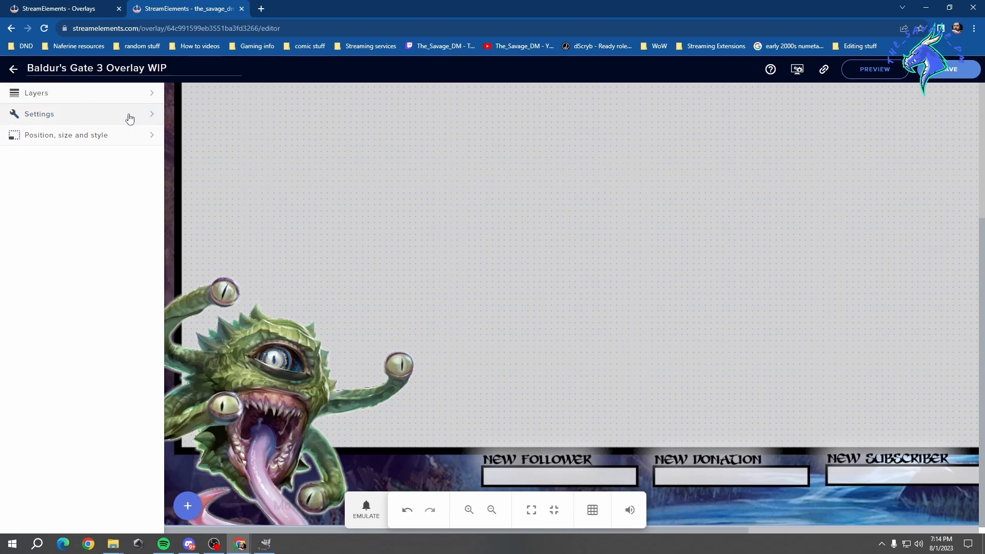
pyautogui.click(100, 98)
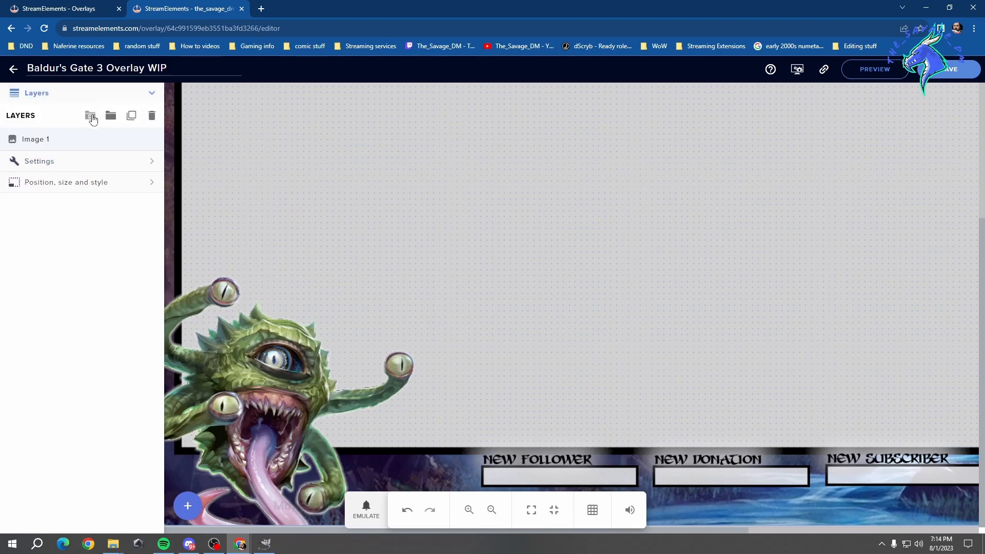
# Browse the widget categories and add a Latest follower label to the overlay
pyautogui.click(189, 506)
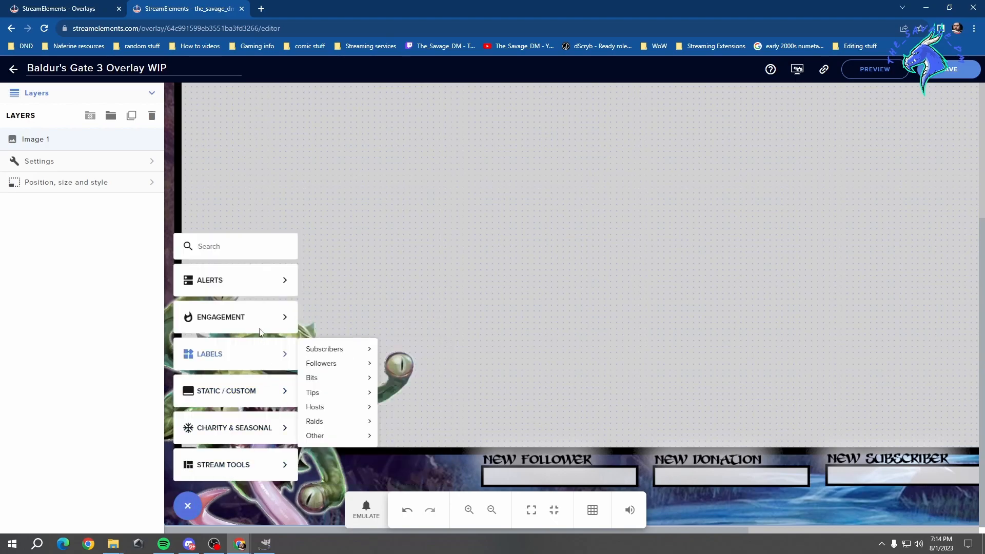
pyautogui.moveTo(260, 318)
pyautogui.moveTo(249, 396)
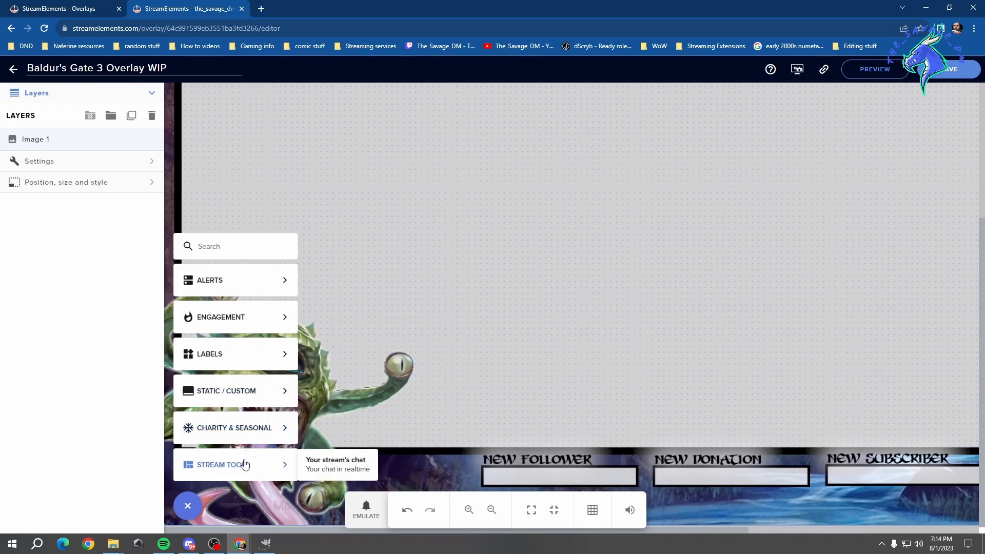
pyautogui.moveTo(247, 357)
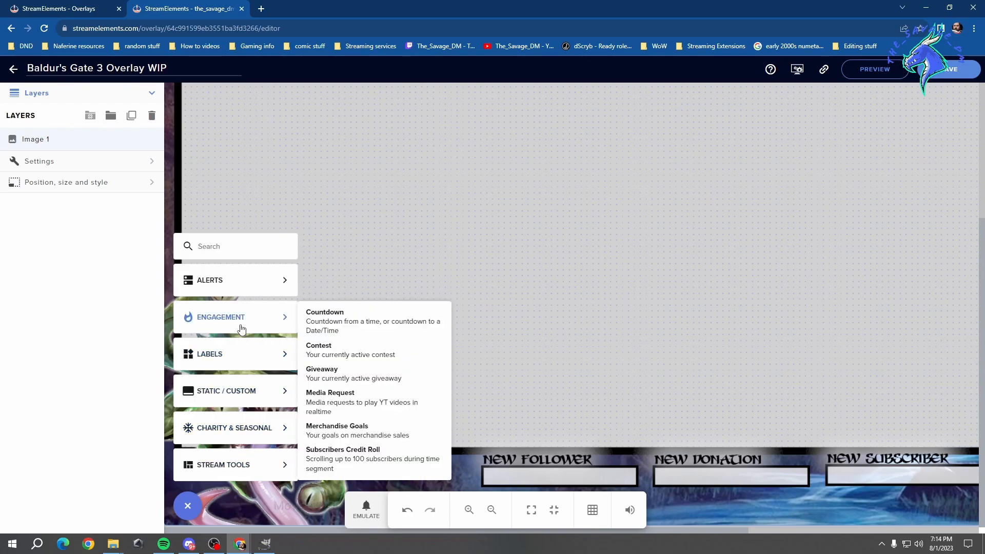
pyautogui.moveTo(245, 287)
pyautogui.moveTo(343, 351)
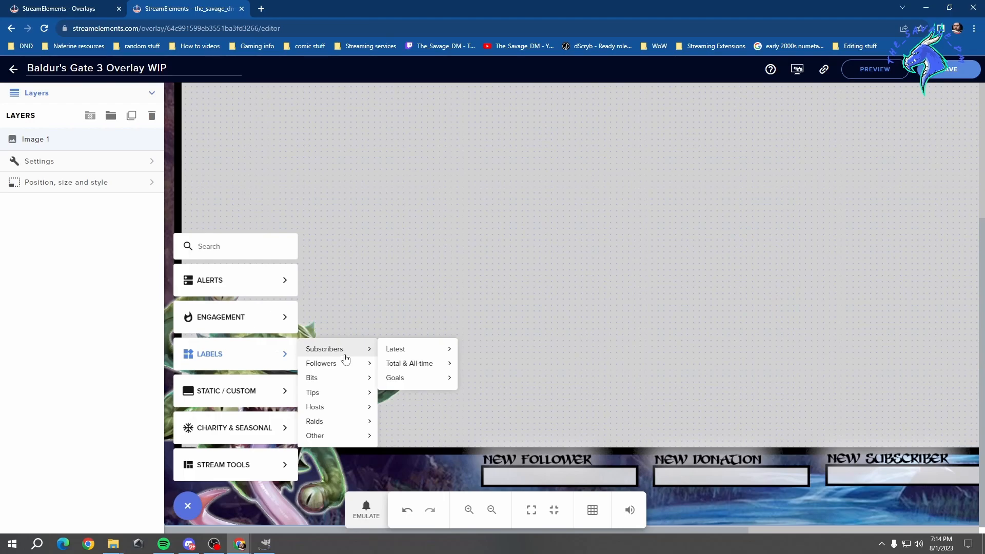
pyautogui.moveTo(400, 354)
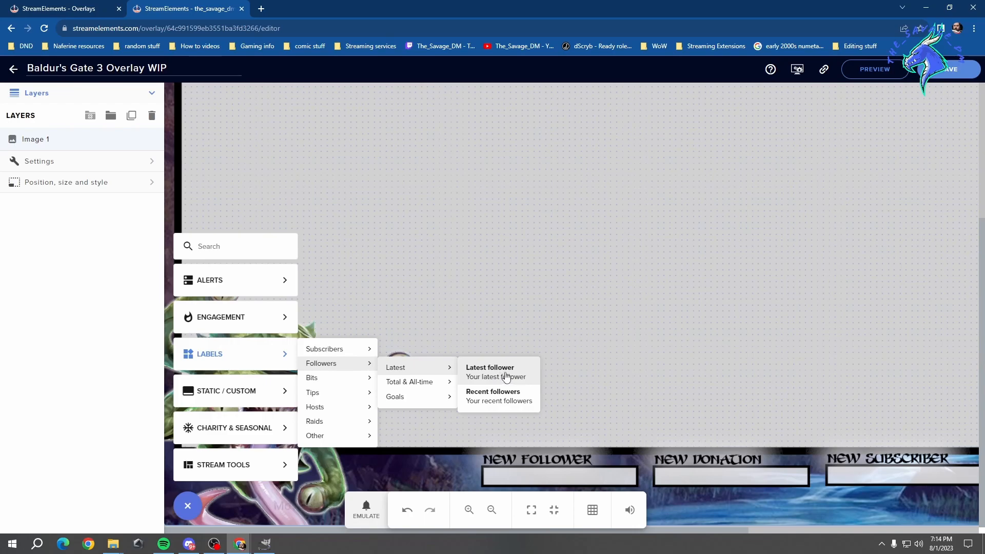
pyautogui.click(506, 377)
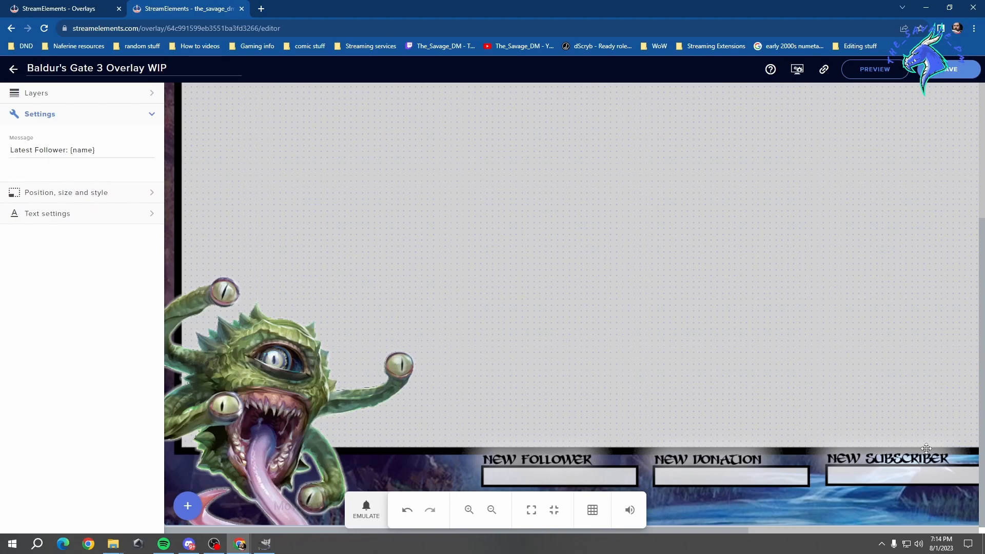
# Move the latest follower label onto the New Follower box, at about 979 px from the top and 541 px from the left
pyautogui.click(555, 512)
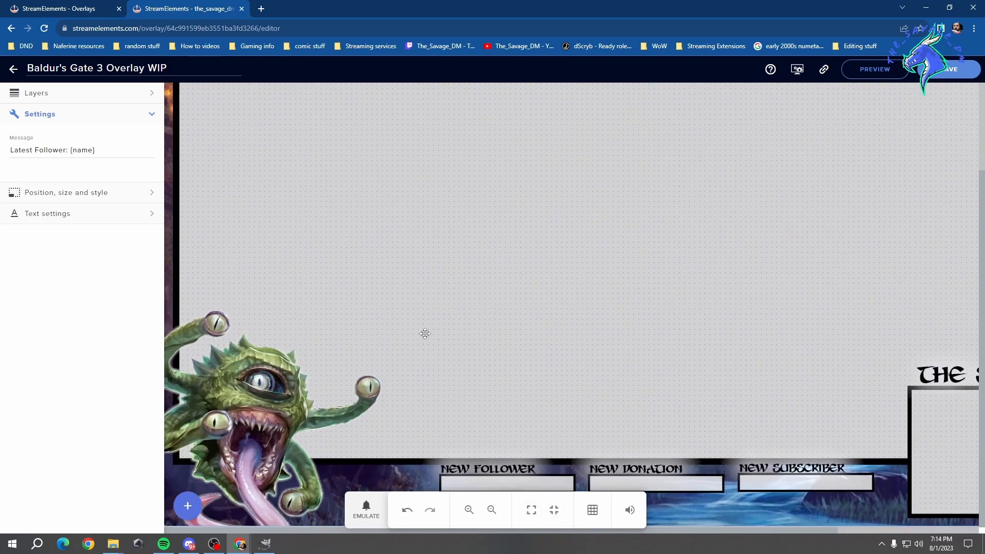
pyautogui.scroll(2, 434, 348)
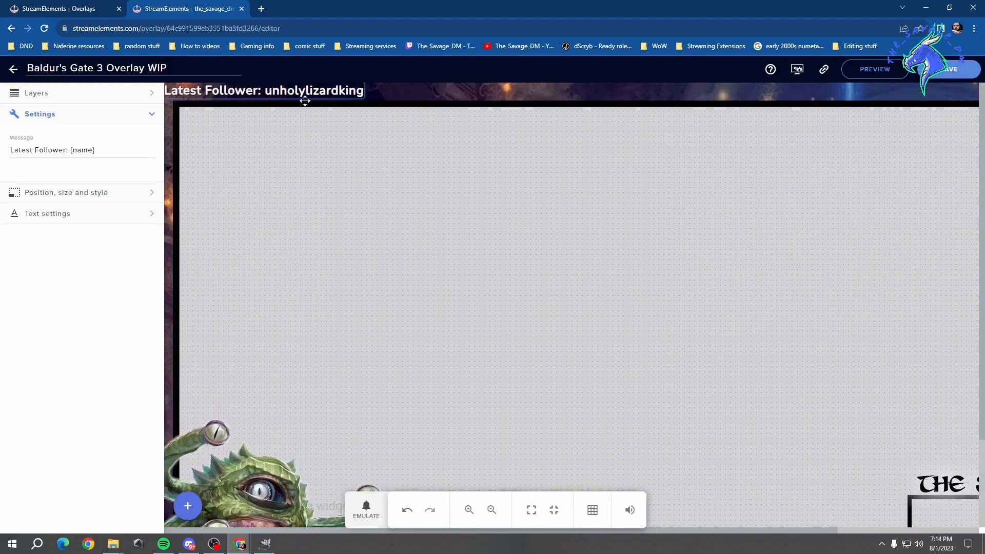
pyautogui.moveTo(305, 99); pyautogui.dragTo(537, 466)
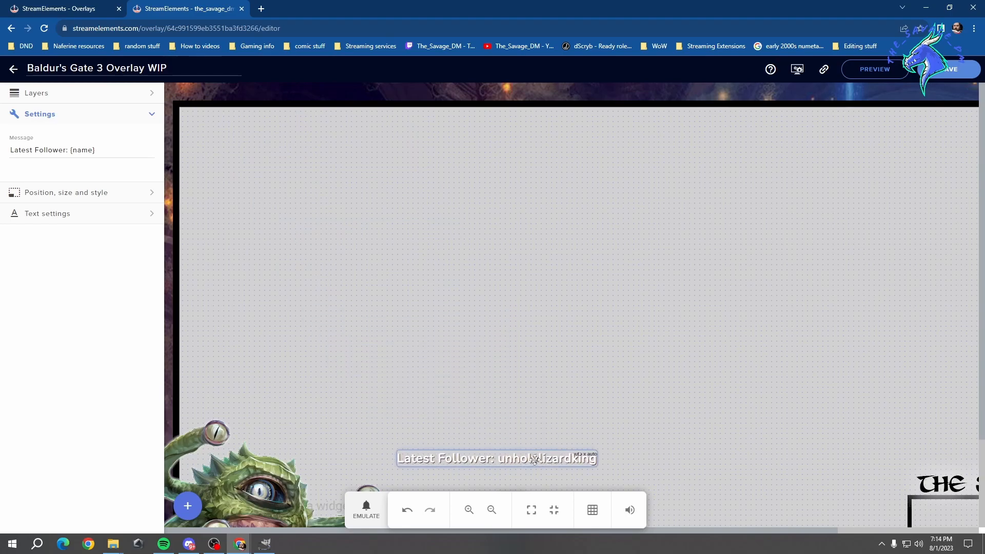
pyautogui.scroll(-2, 726, 312)
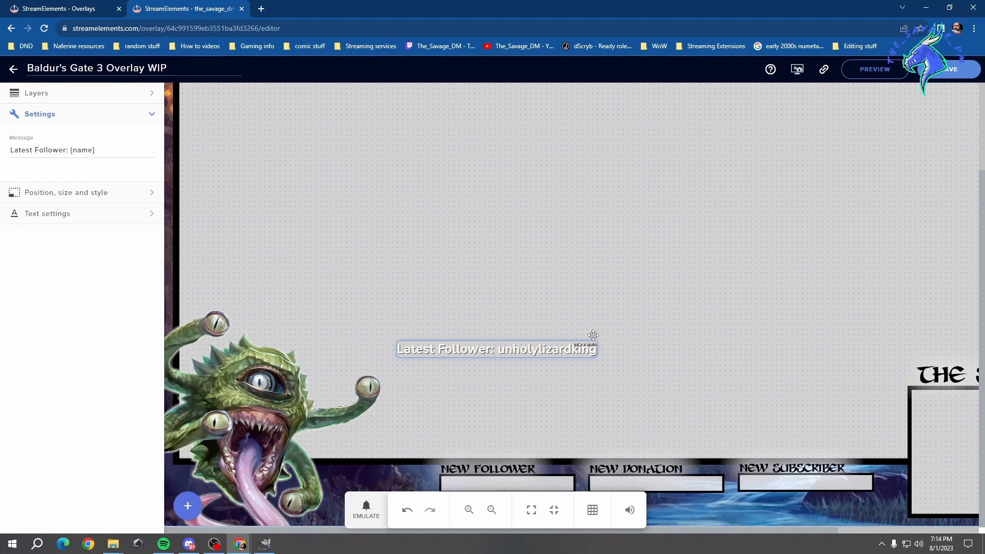
pyautogui.moveTo(546, 354); pyautogui.dragTo(591, 486)
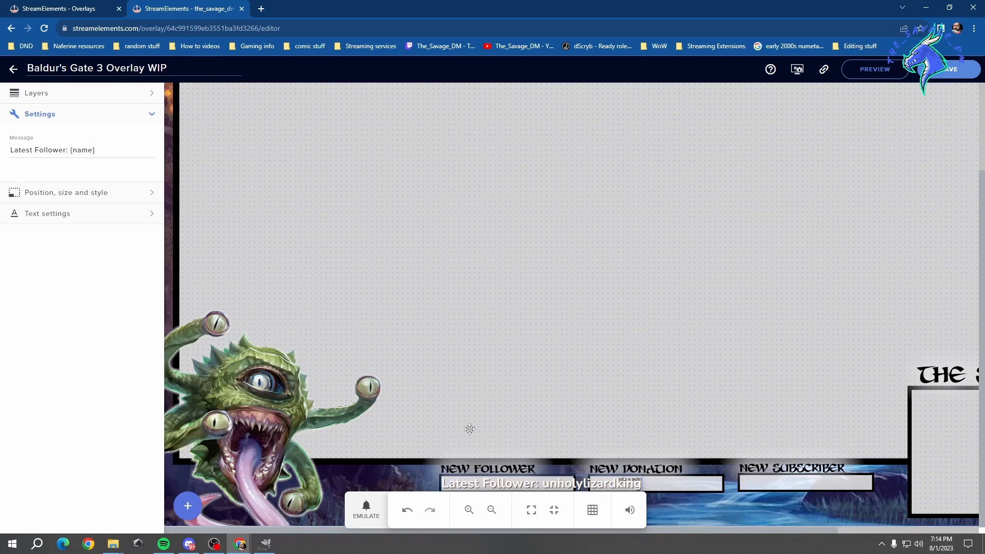
# Resize the latest follower label to about 255 by 39 px so its frame fits the New Follower box
pyautogui.click(469, 510)
pyautogui.scroll(-4, 587, 356)
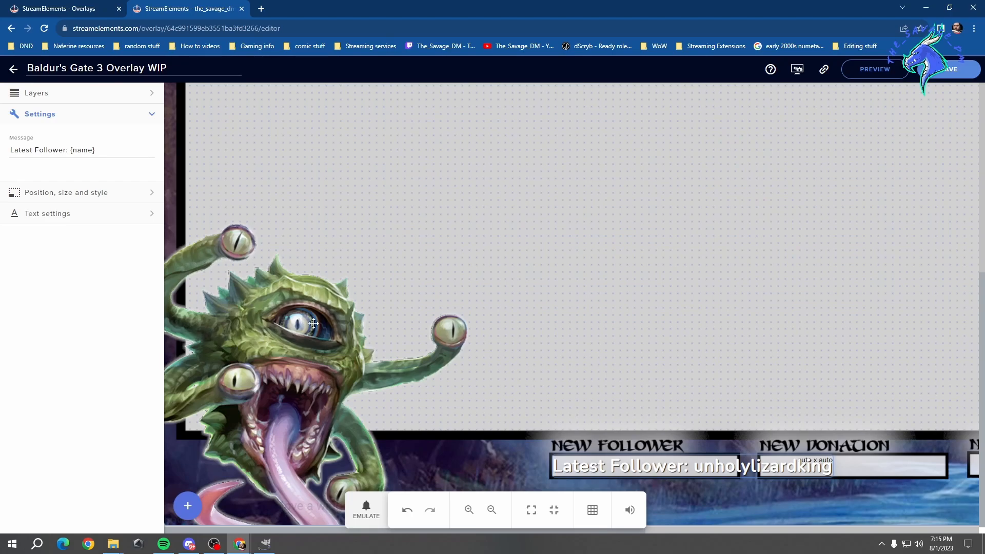
pyautogui.click(147, 198)
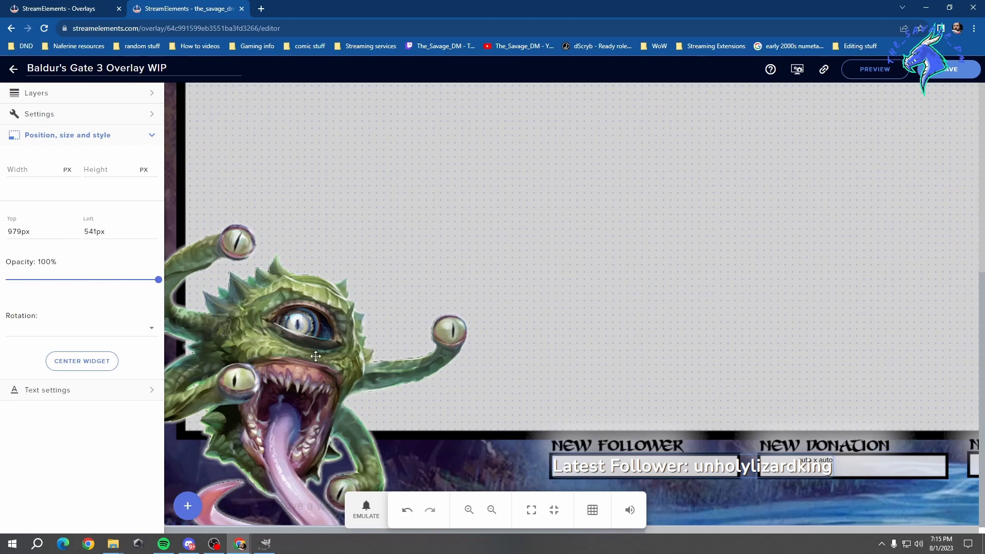
pyautogui.moveTo(832, 455); pyautogui.dragTo(733, 458)
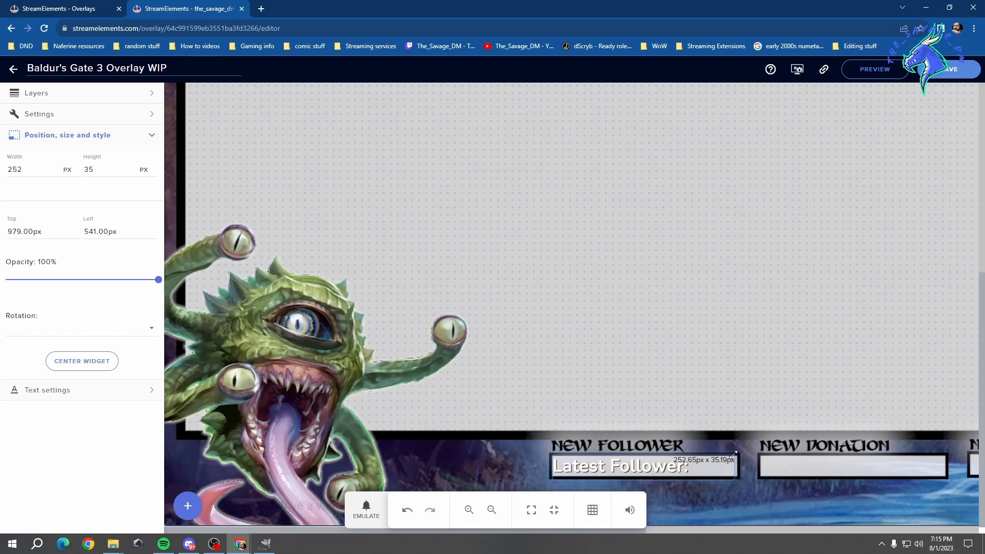
pyautogui.moveTo(737, 453); pyautogui.dragTo(739, 455)
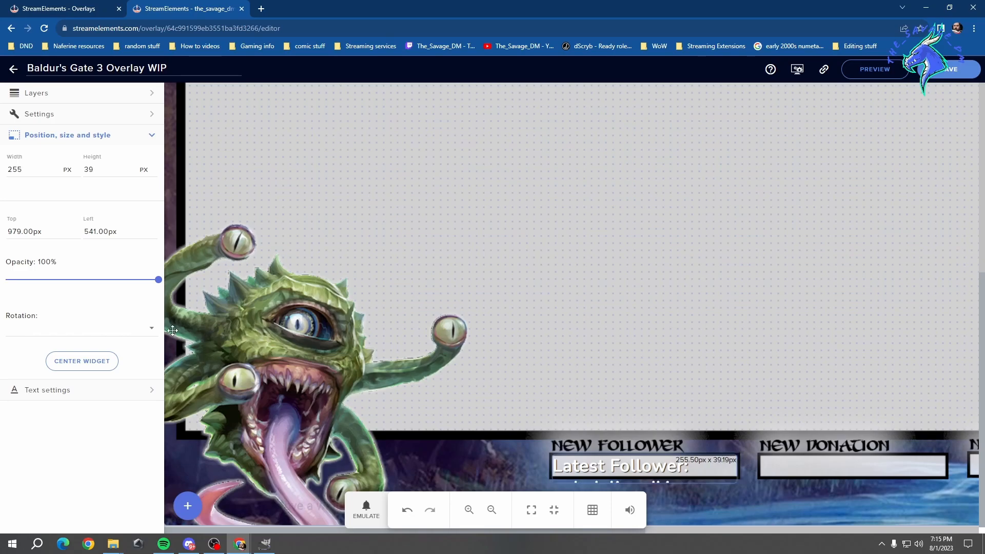
# Resize the latest follower label to about 259 by 32 px and set its font to Quintessential
pyautogui.moveTo(588, 483); pyautogui.dragTo(588, 477)
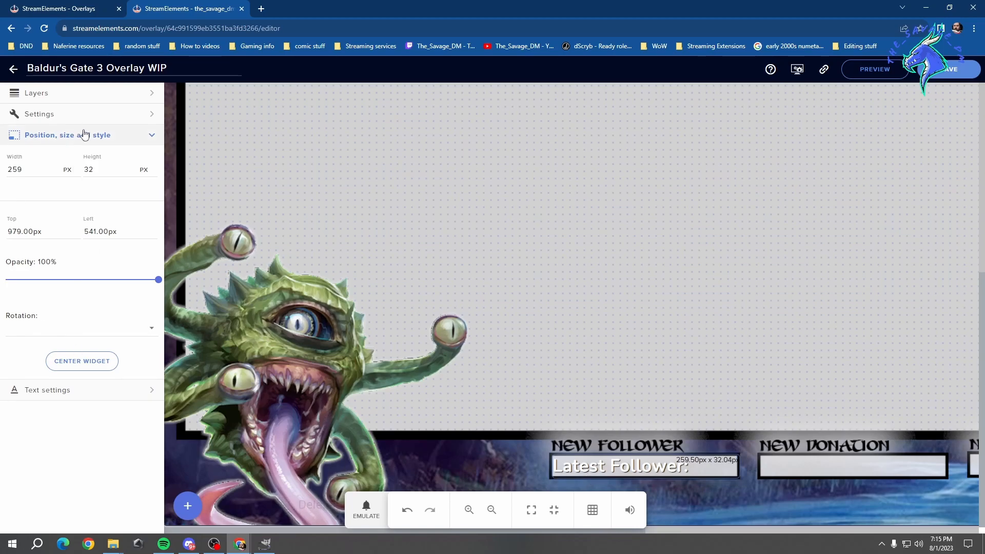
pyautogui.click(150, 136)
pyautogui.click(144, 159)
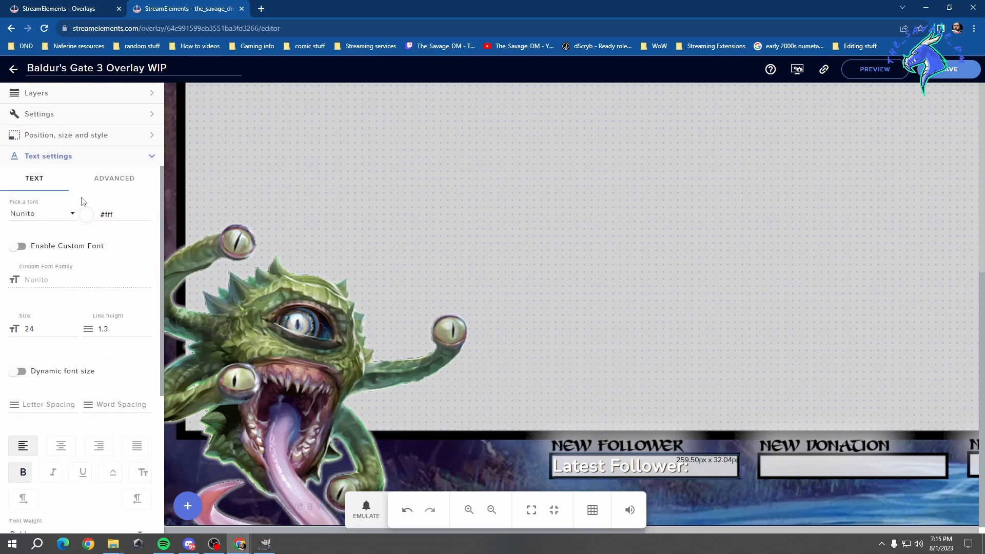
pyautogui.scroll(-4, 82, 201)
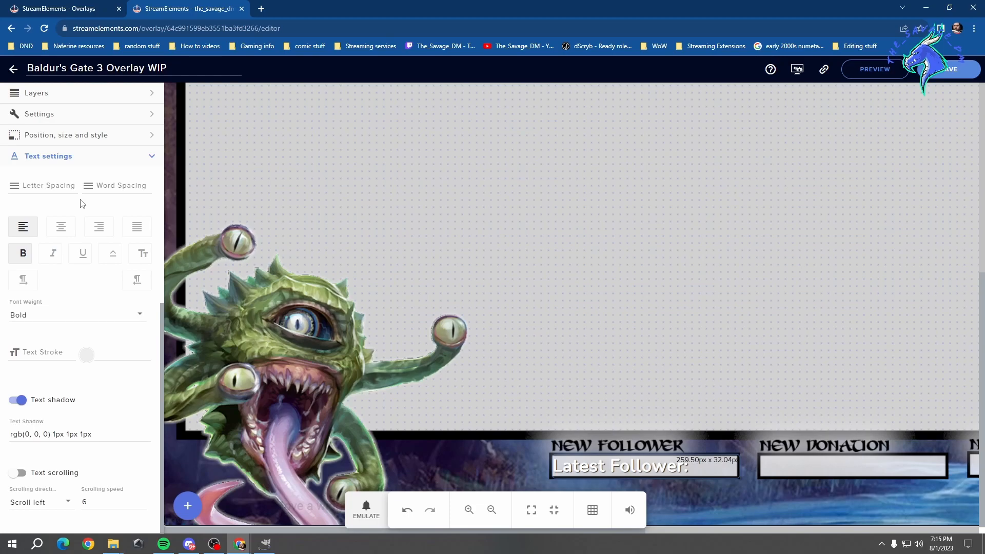
pyautogui.scroll(4, 81, 203)
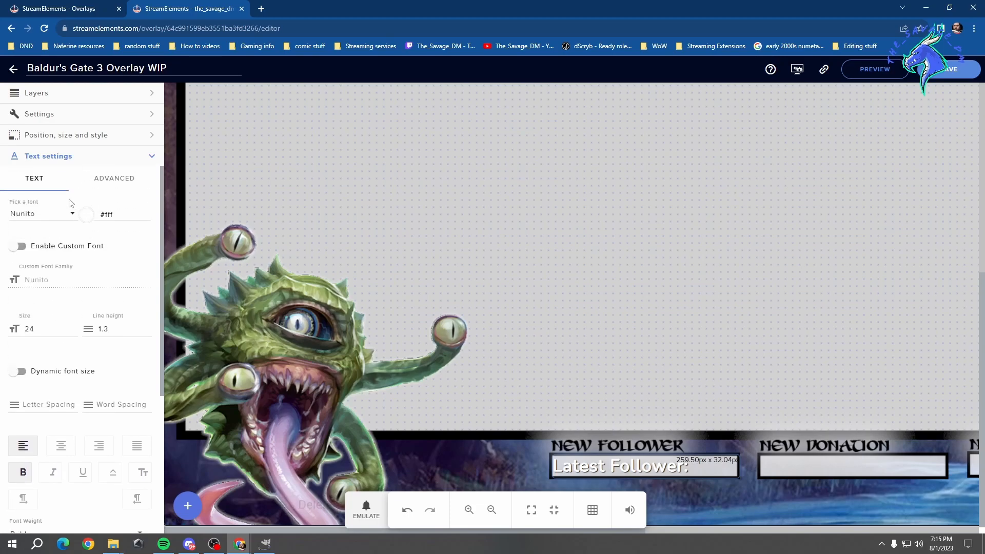
pyautogui.click(71, 215)
pyautogui.scroll(-5, 47, 264)
pyautogui.scroll(-5, 47, 263)
pyautogui.scroll(-5, 47, 263)
pyautogui.scroll(-5, 40, 282)
pyautogui.scroll(-5, 41, 282)
pyautogui.scroll(-5, 40, 282)
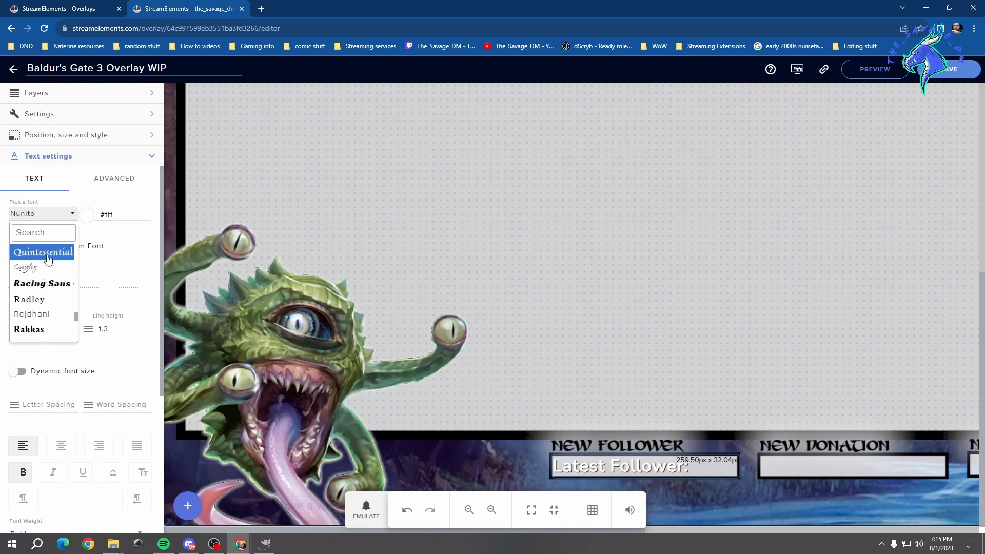
pyautogui.click(44, 253)
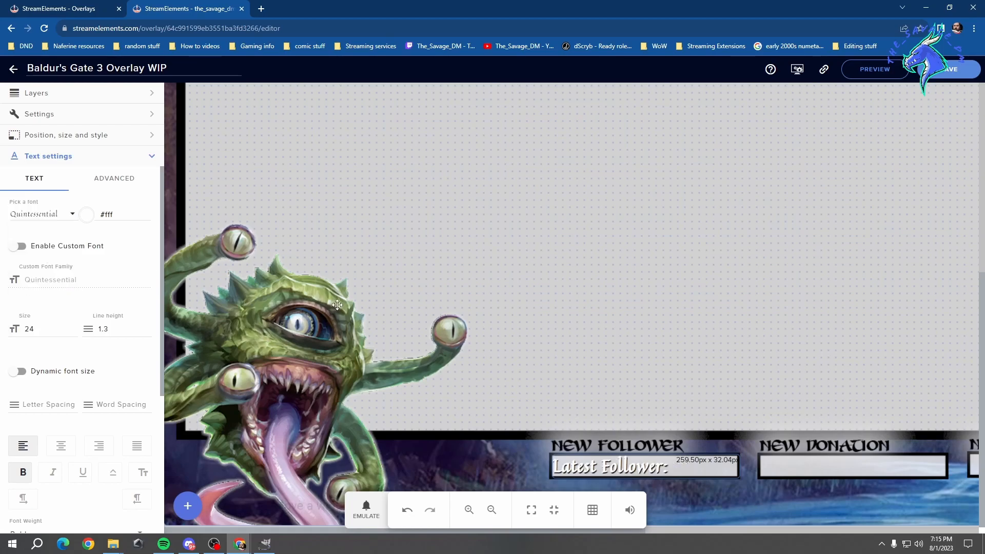
# Remove "Latest Follower:" from the label's message so only [name] is left, and enable text scrolling
pyautogui.click(77, 114)
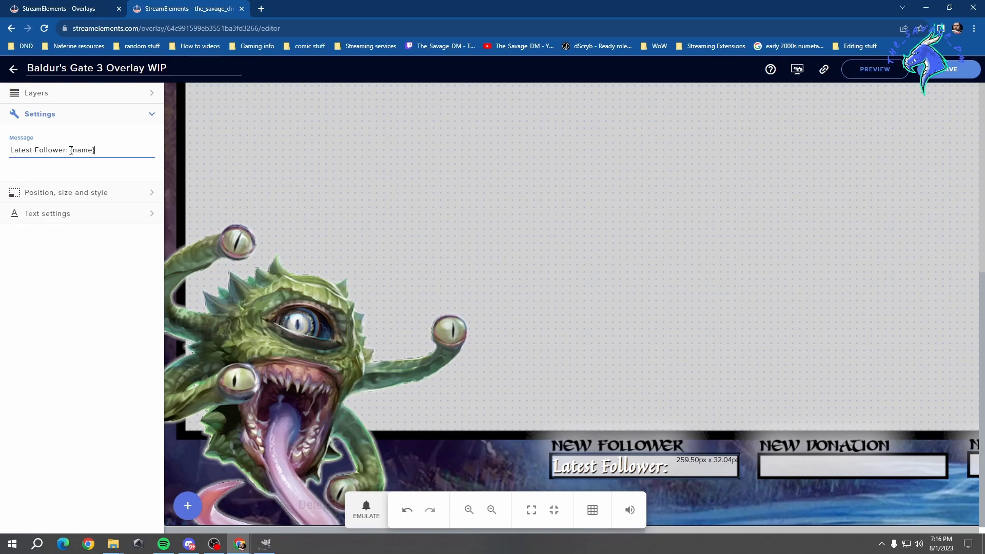
pyautogui.moveTo(71, 150); pyautogui.dragTo(10, 150)
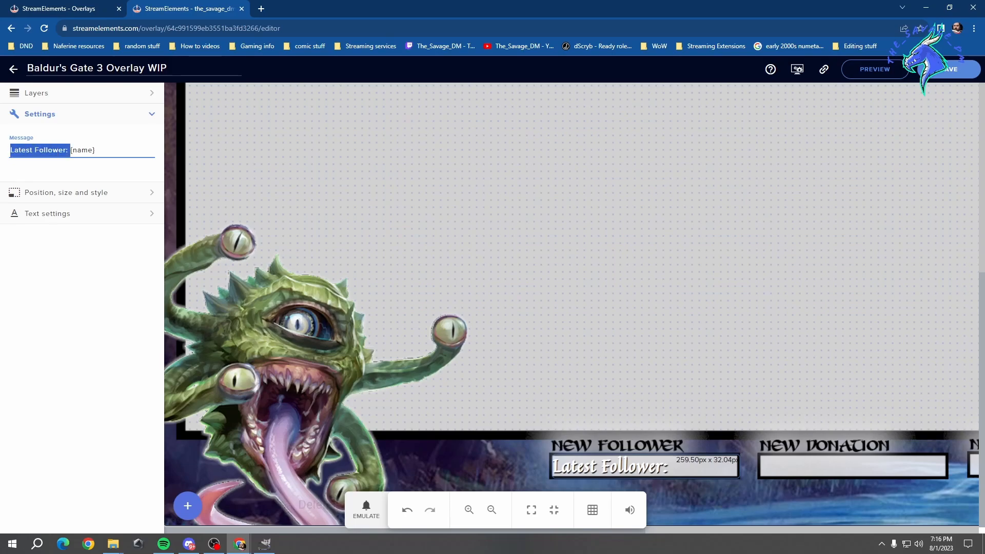
pyautogui.press('BackSpace')
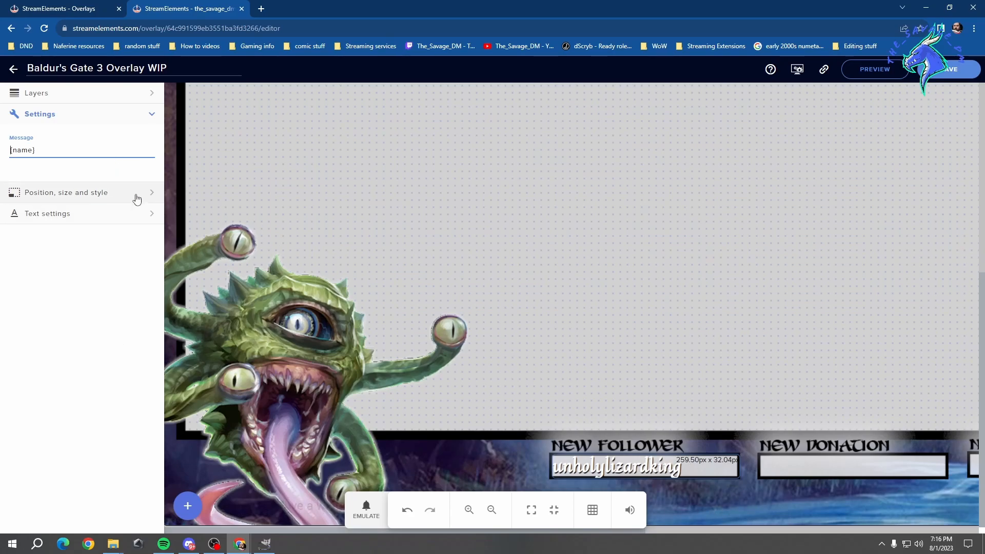
pyautogui.click(136, 212)
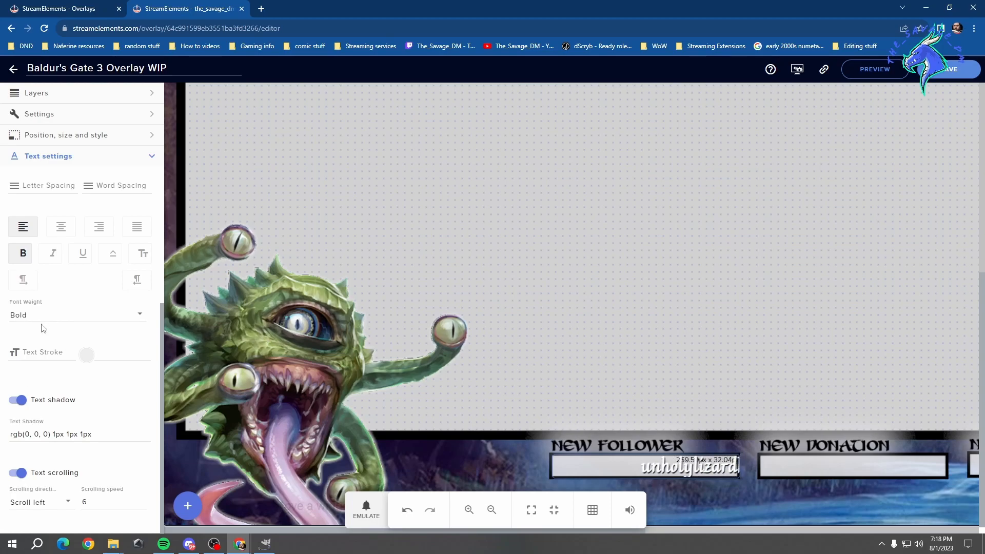
# Try red and purple shades for the follower label's text and settle on dark blue, rgb(2, 2, 133)
pyautogui.scroll(4, 42, 327)
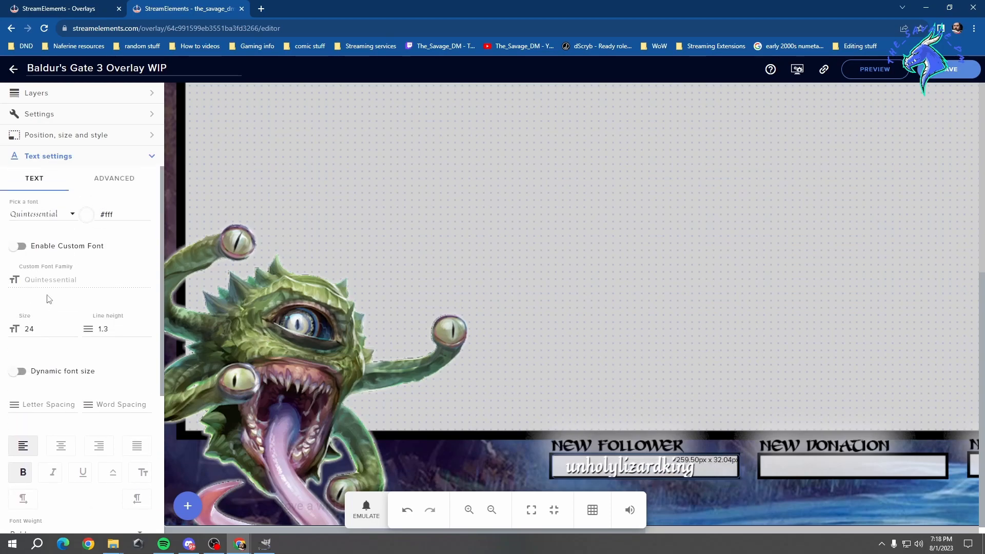
pyautogui.click(86, 215)
pyautogui.click(128, 229)
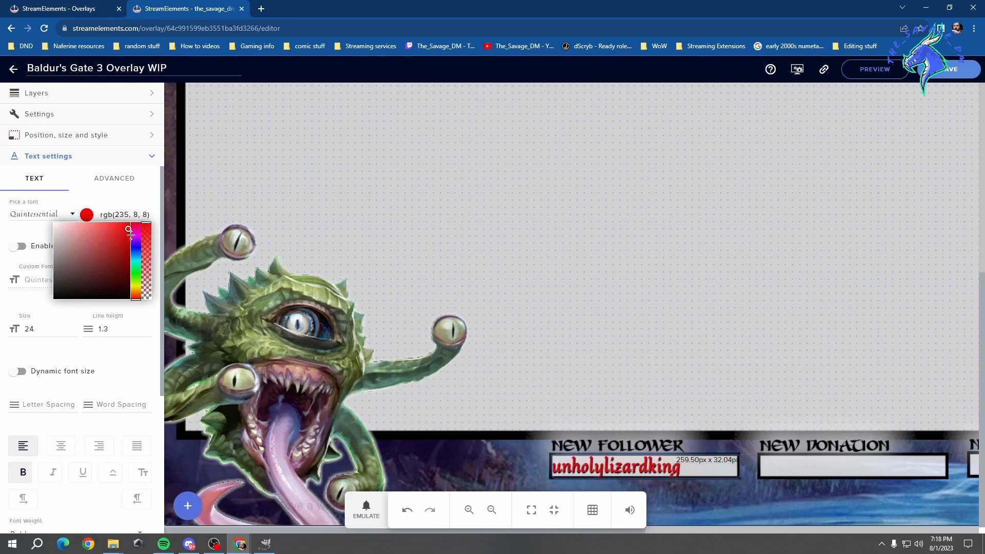
pyautogui.moveTo(136, 236); pyautogui.dragTo(136, 234)
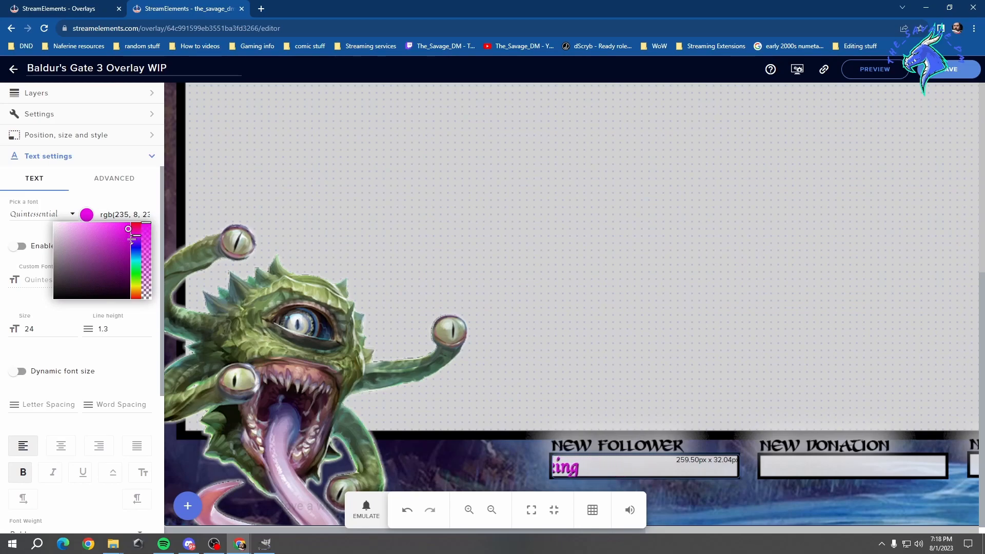
pyautogui.click(130, 254)
pyautogui.moveTo(129, 255); pyautogui.dragTo(130, 259)
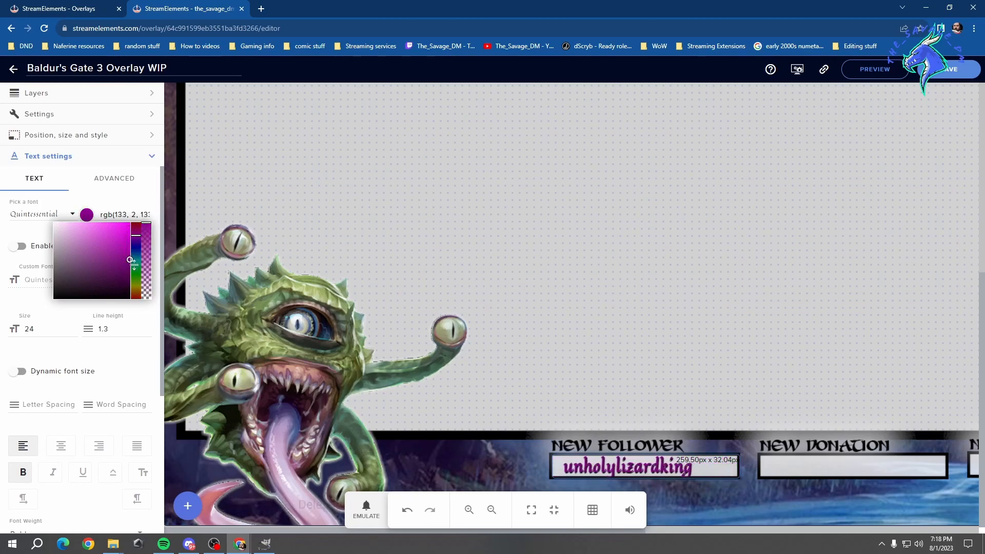
pyautogui.click(136, 248)
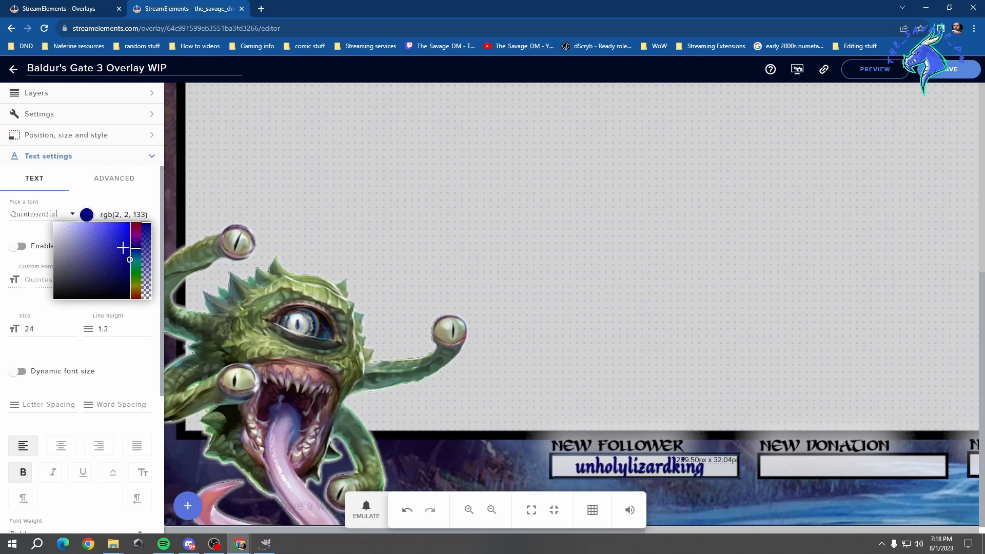
pyautogui.click(137, 199)
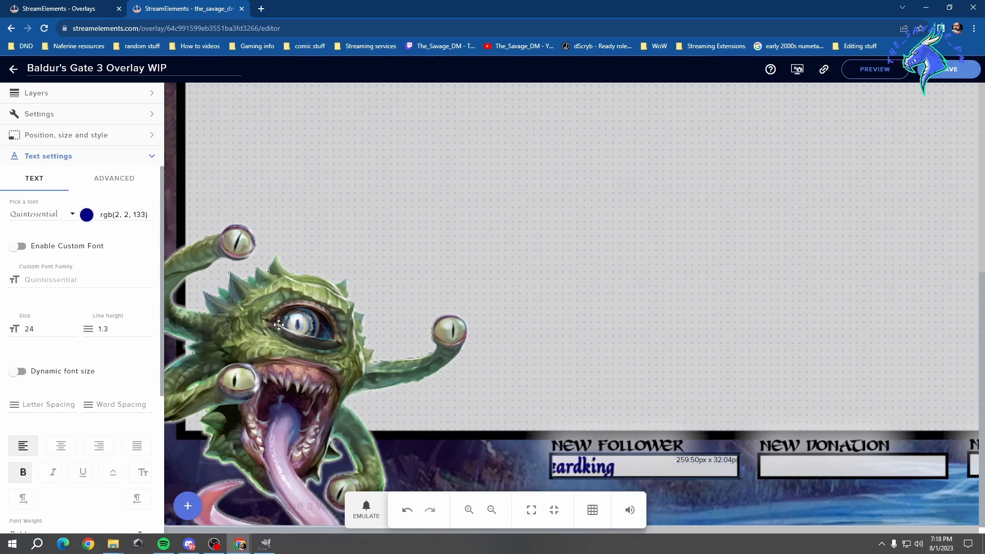
pyautogui.click(87, 155)
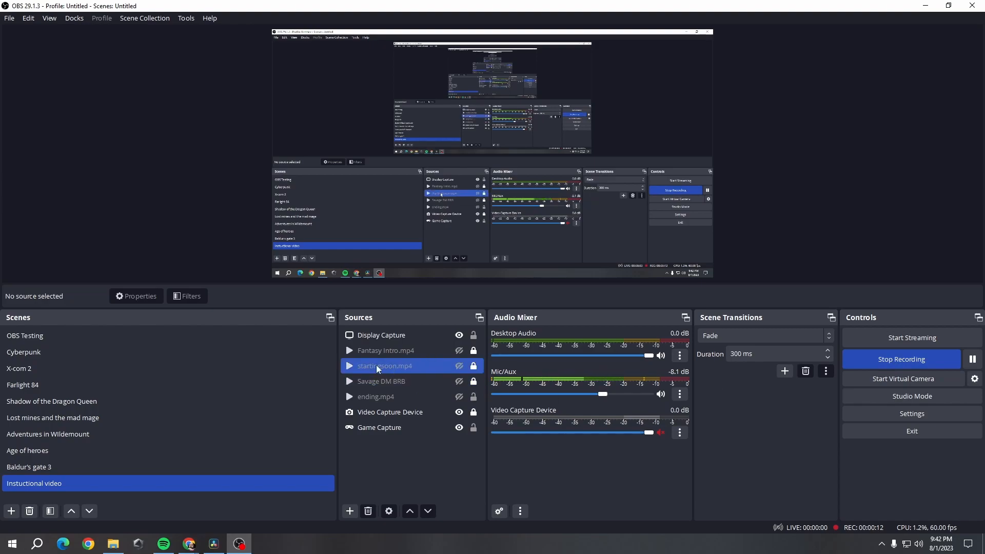
# Switch to OBS and add a new Browser source named "BG3 WIP overlay" to the Instuctional video scene
pyautogui.click(329, 483)
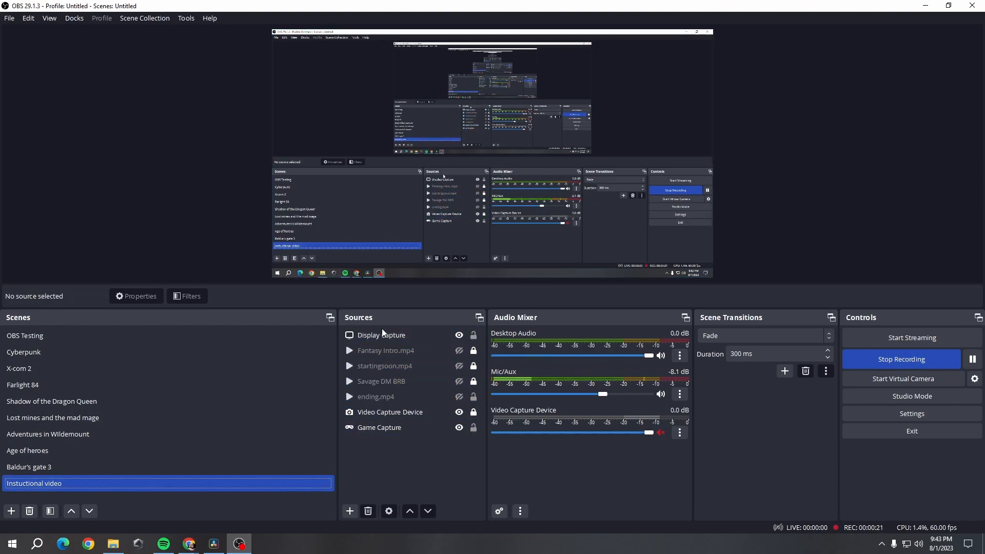
pyautogui.click(350, 511)
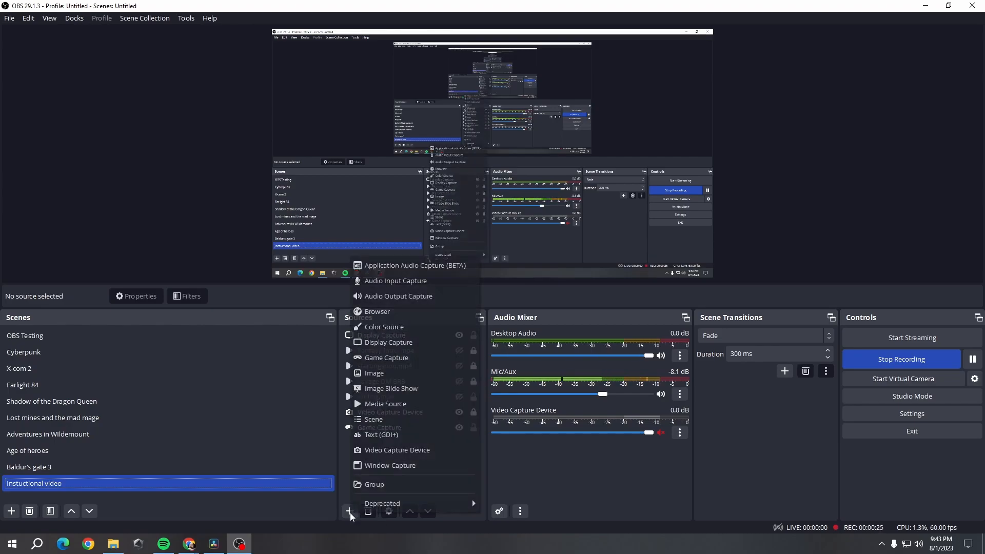
pyautogui.click(411, 312)
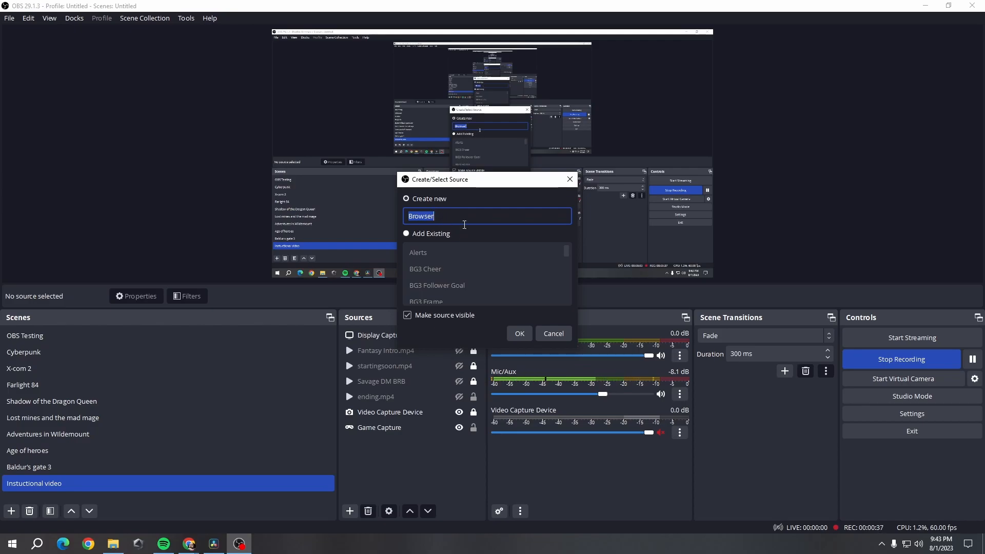
pyautogui.write('BG3 WIP overlay')
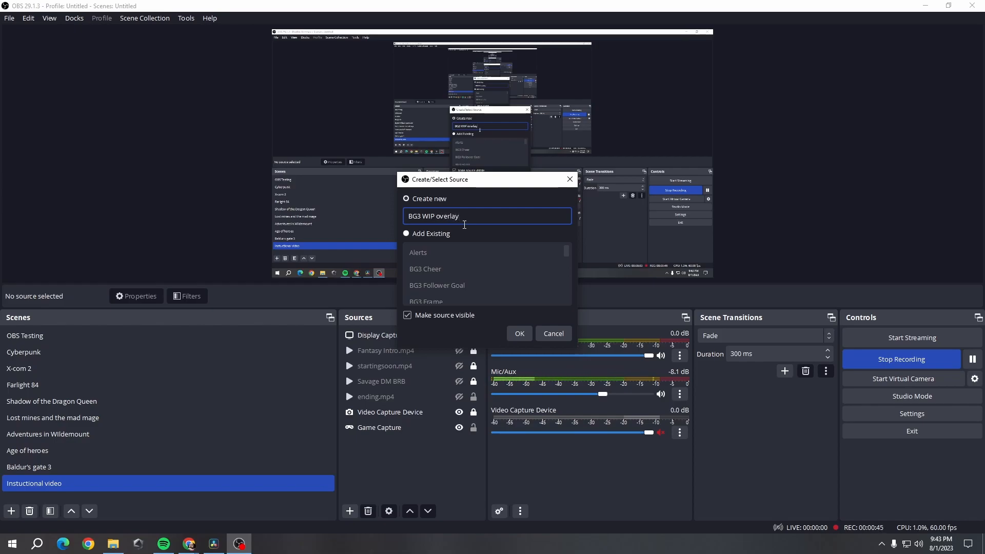
pyautogui.press('Return')
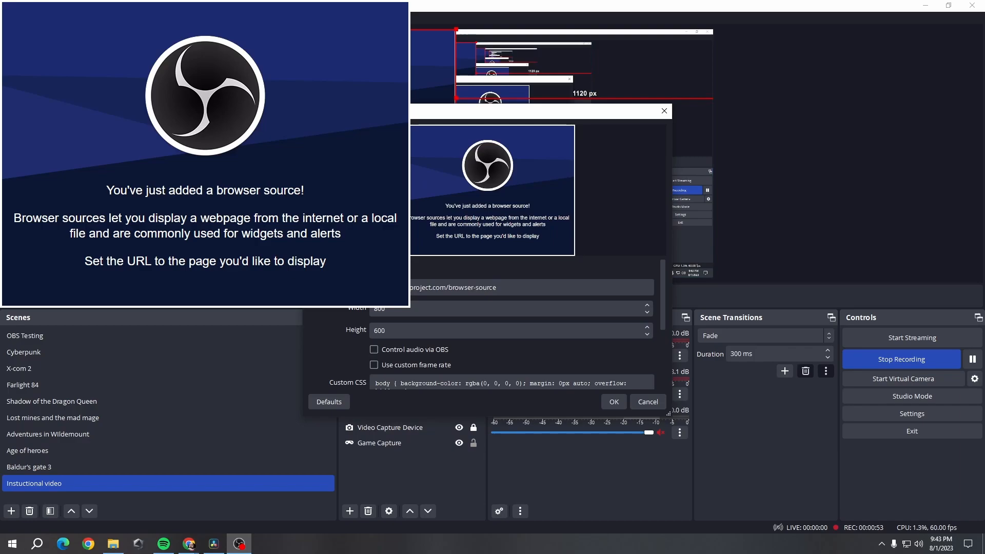
# Set the browser source to 1920 by 1080, paste the overlay's private tokenized link as its URL, and accept the properties
pyautogui.doubleClick(365, 330)
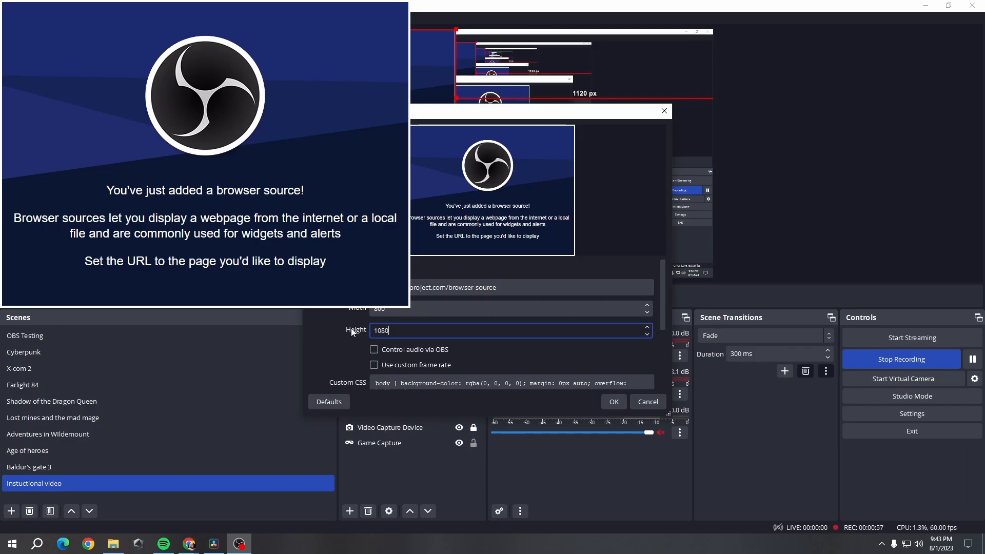
pyautogui.doubleClick(363, 311)
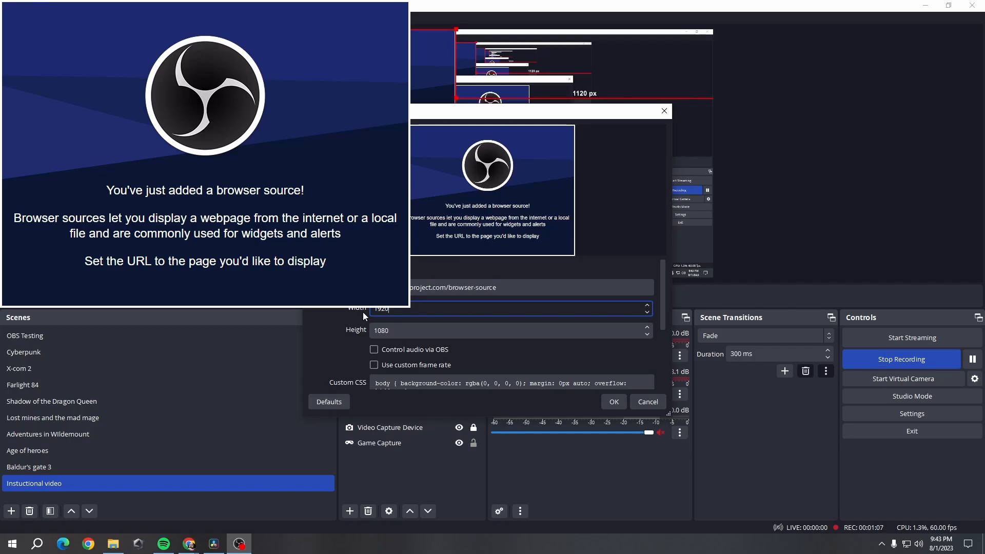
pyautogui.tripleClick(537, 287)
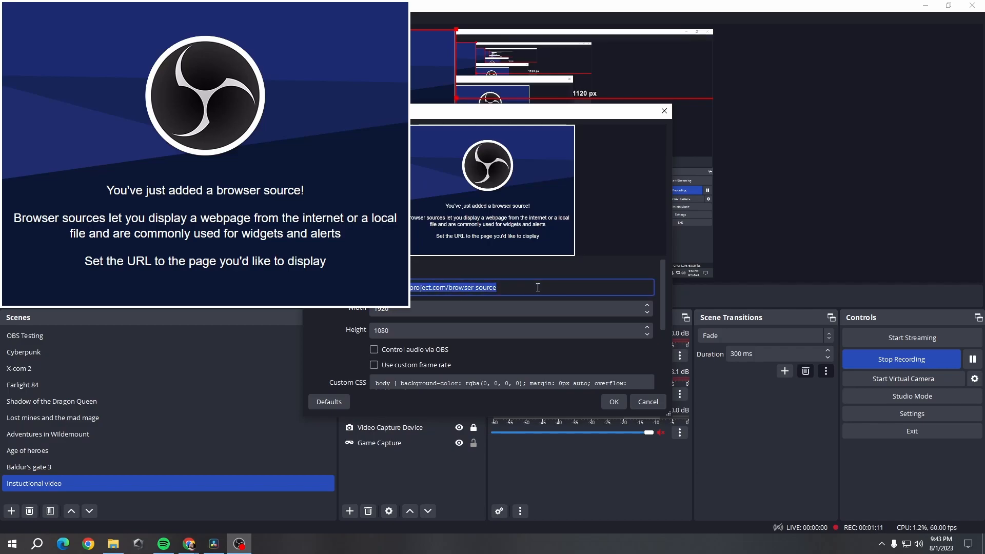
pyautogui.hotkey('ctrl', 'v')
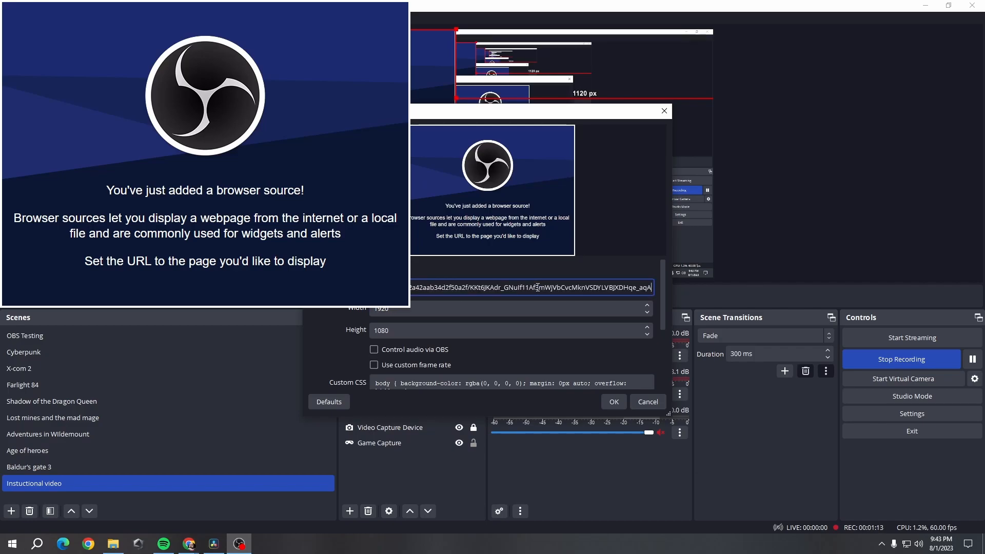
pyautogui.click(619, 405)
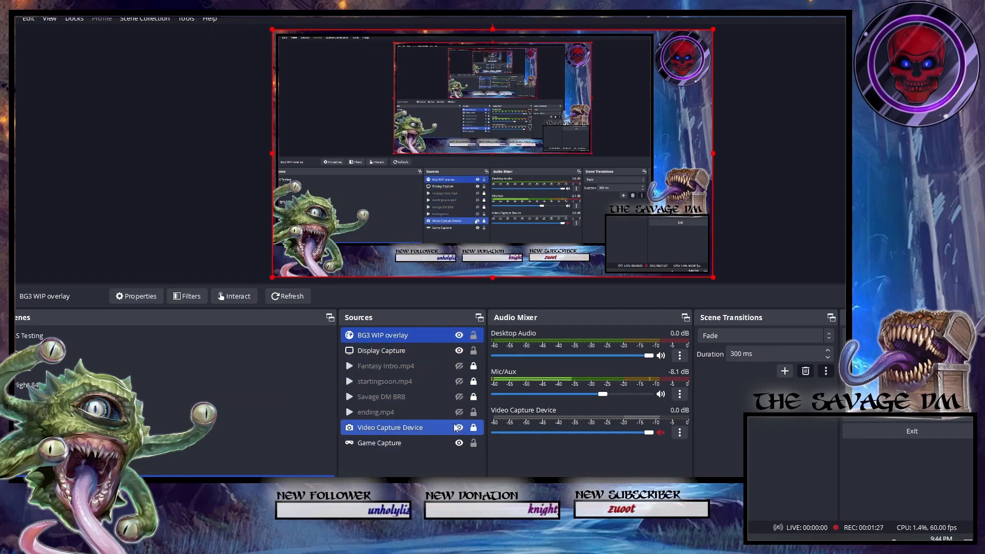
# Move the Display Capture source above BG3 WIP overlay in the source order
pyautogui.click(460, 350)
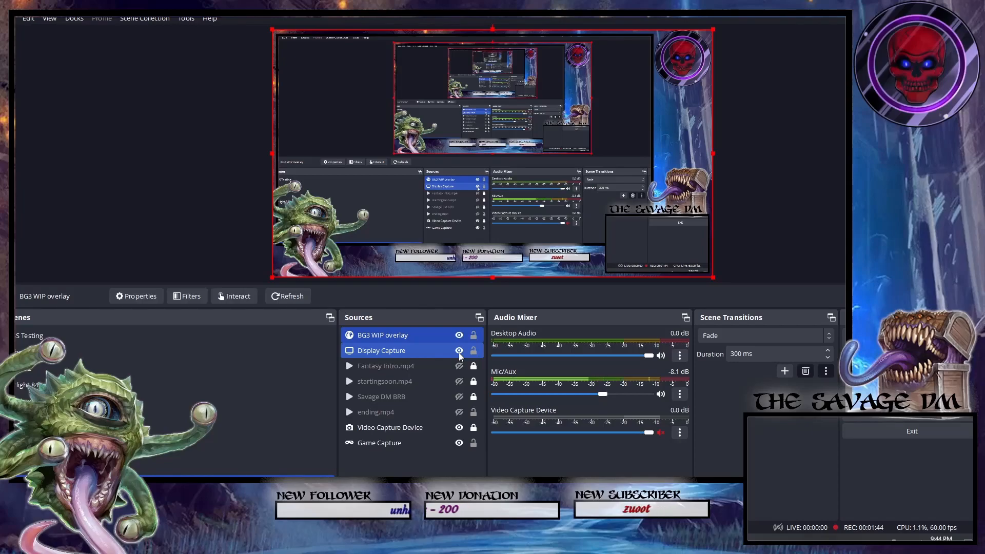
pyautogui.click(399, 337)
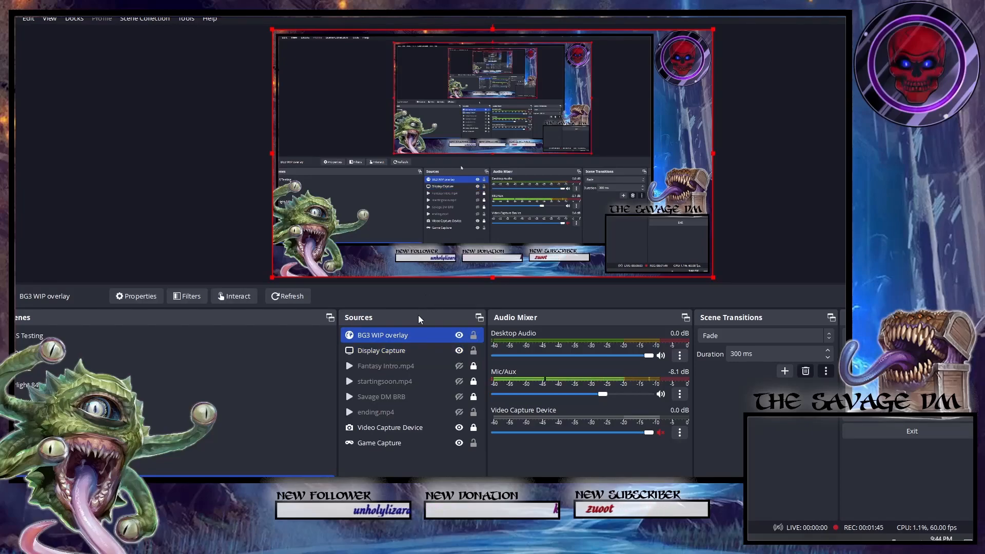
pyautogui.keyDown('ctrl'); pyautogui.click(416, 351); pyautogui.keyUp('ctrl')
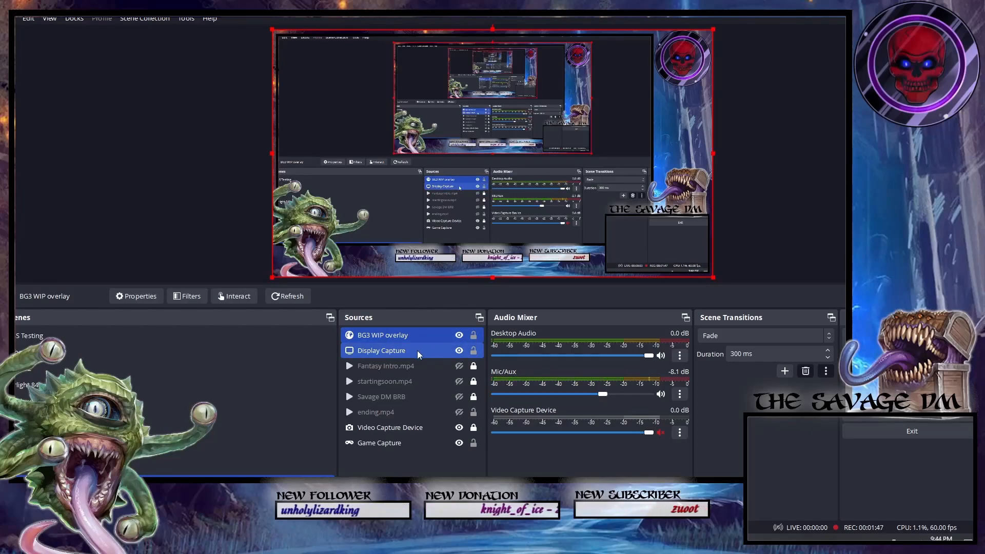
pyautogui.click(416, 351)
pyautogui.moveTo(417, 350); pyautogui.dragTo(419, 334)
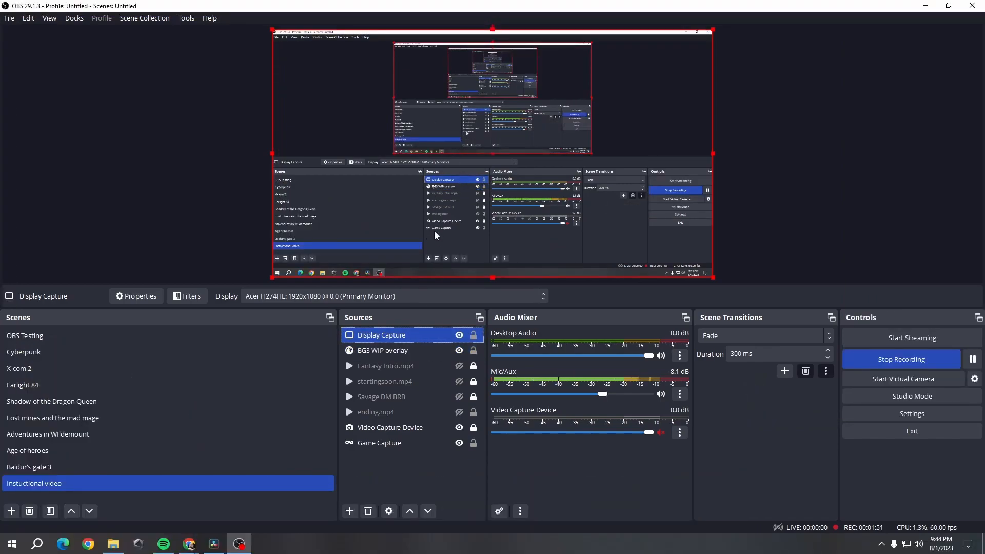
# Make the hidden startingsoon.mp4 source visible
pyautogui.keyDown('ctrl'); pyautogui.click(383, 431); pyautogui.keyUp('ctrl')
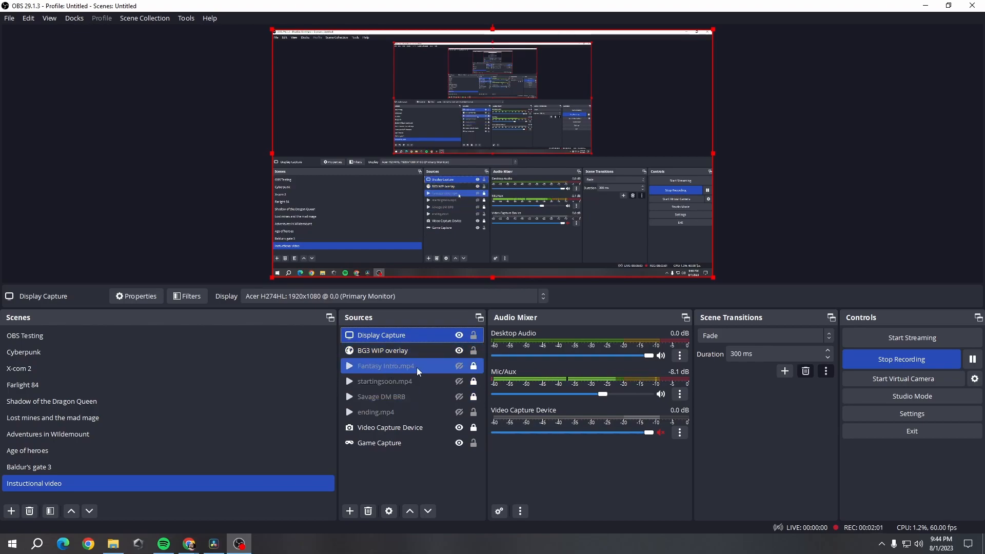
pyautogui.click(406, 385)
pyautogui.click(458, 383)
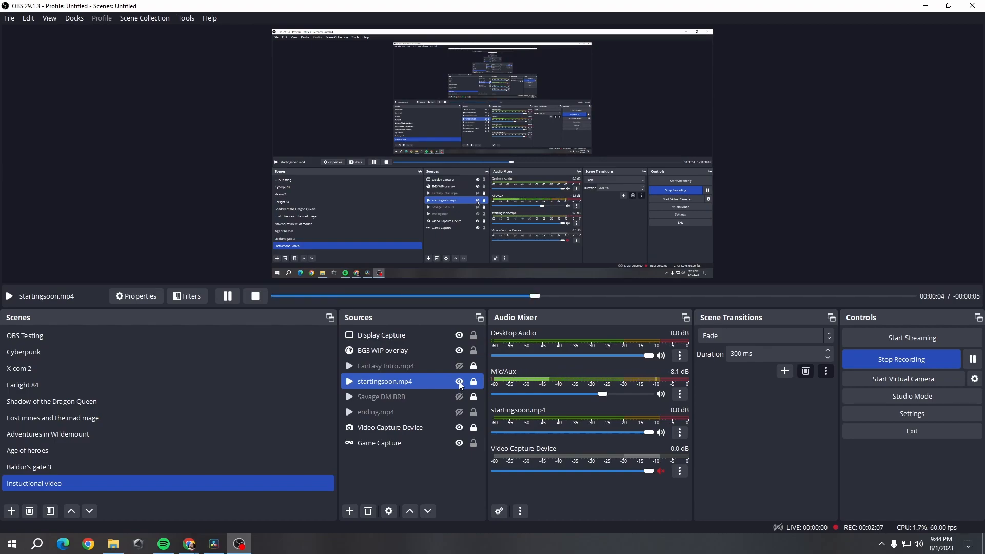
# Move the BG3 WIP overlay source down the source order to just above Video Capture Device
pyautogui.keyDown('ctrl'); pyautogui.click(461, 352); pyautogui.keyUp('ctrl')
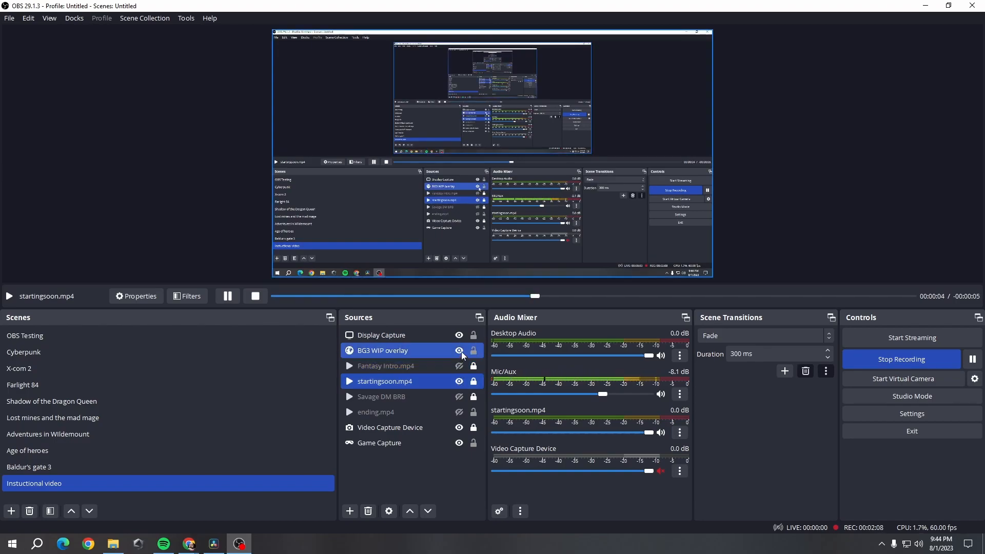
pyautogui.click(387, 351)
pyautogui.moveTo(387, 352); pyautogui.dragTo(387, 420)
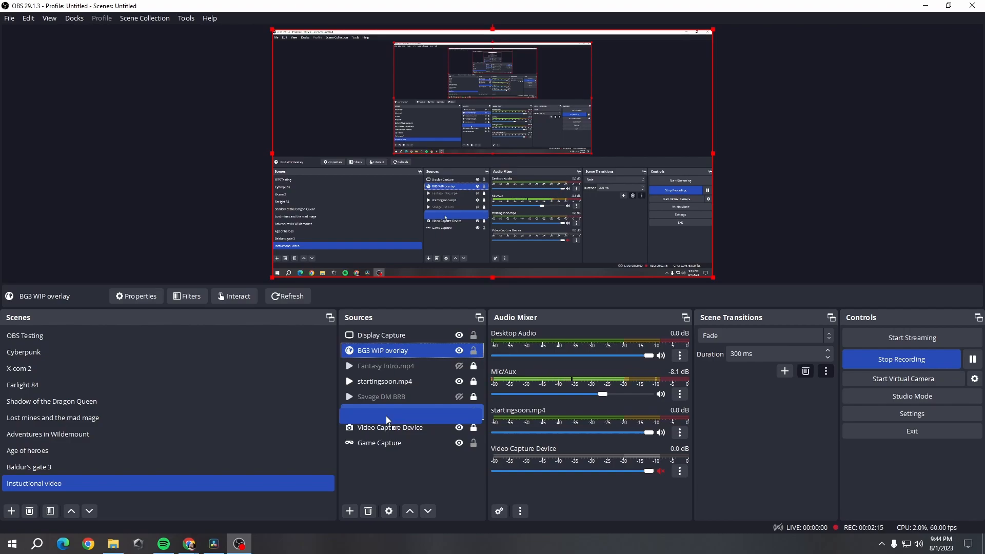
# Place the BG3 WIP overlay source between ending.mp4 and Video Capture Device, and make the Savage DM BRB source visible
pyautogui.moveTo(387, 420); pyautogui.dragTo(386, 423)
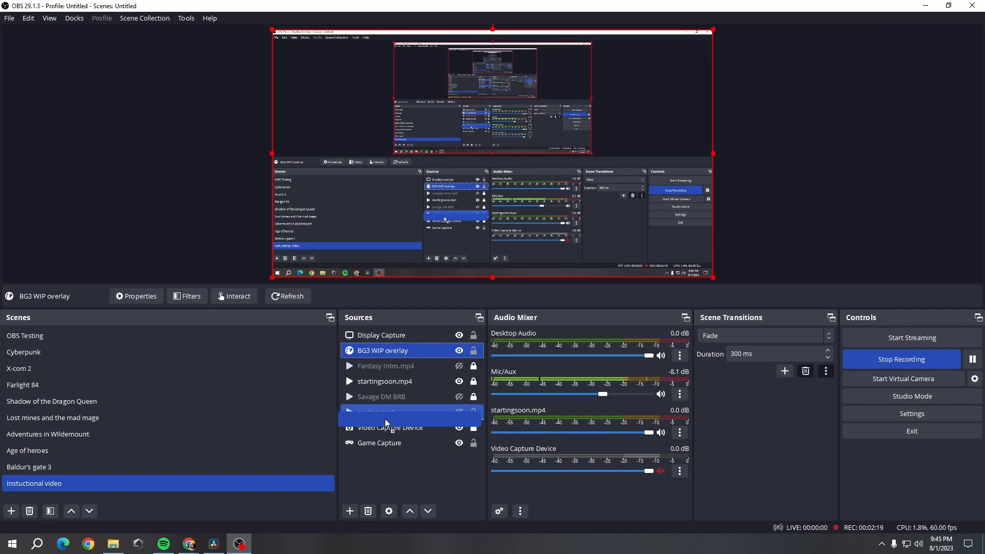
pyautogui.moveTo(386, 422); pyautogui.dragTo(386, 422)
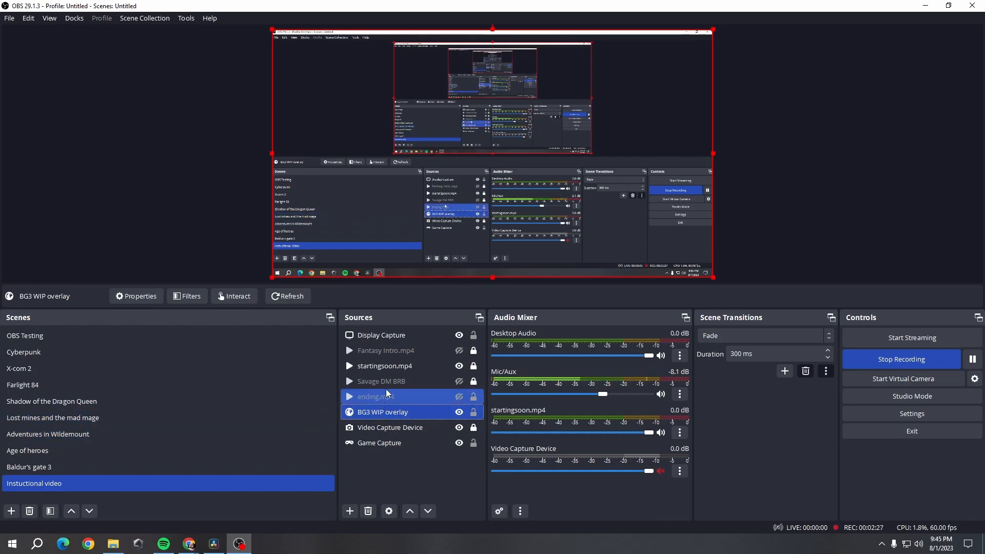
pyautogui.click(460, 381)
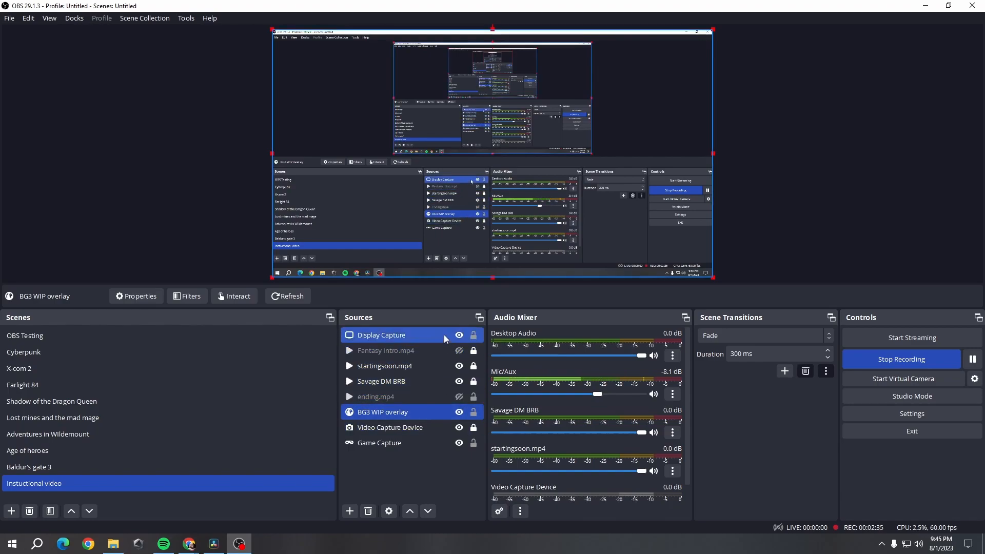
# Hide Display Capture to preview the overlay, show it again, and move BG3 WIP overlay up from the end of the source order above Video Capture Device
pyautogui.click(459, 335)
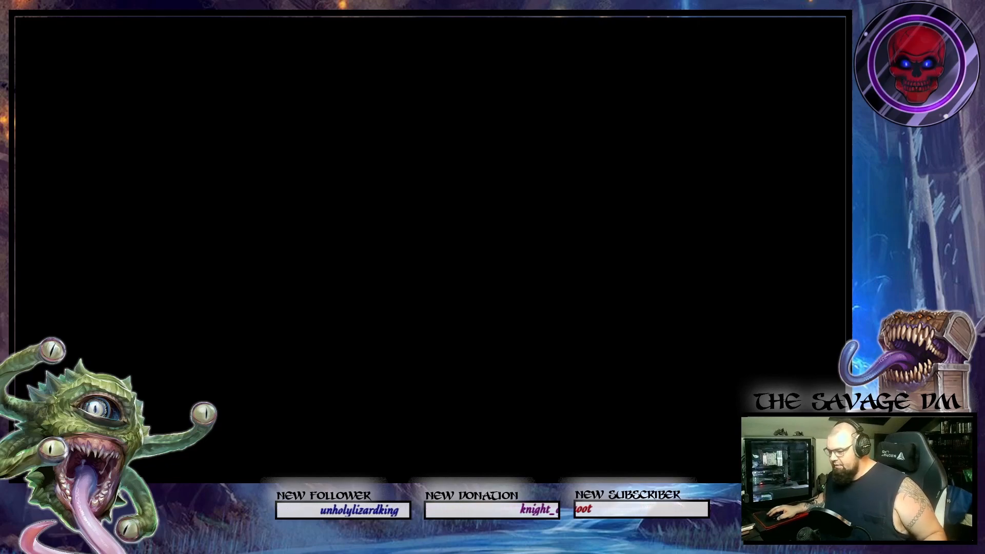
pyautogui.click(459, 335)
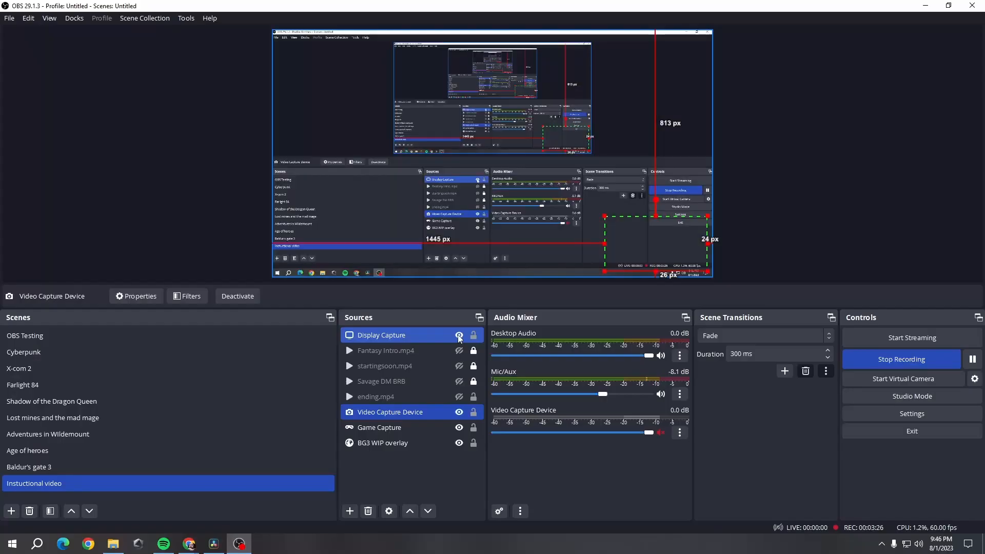
pyautogui.click(414, 448)
pyautogui.moveTo(415, 448); pyautogui.dragTo(419, 411)
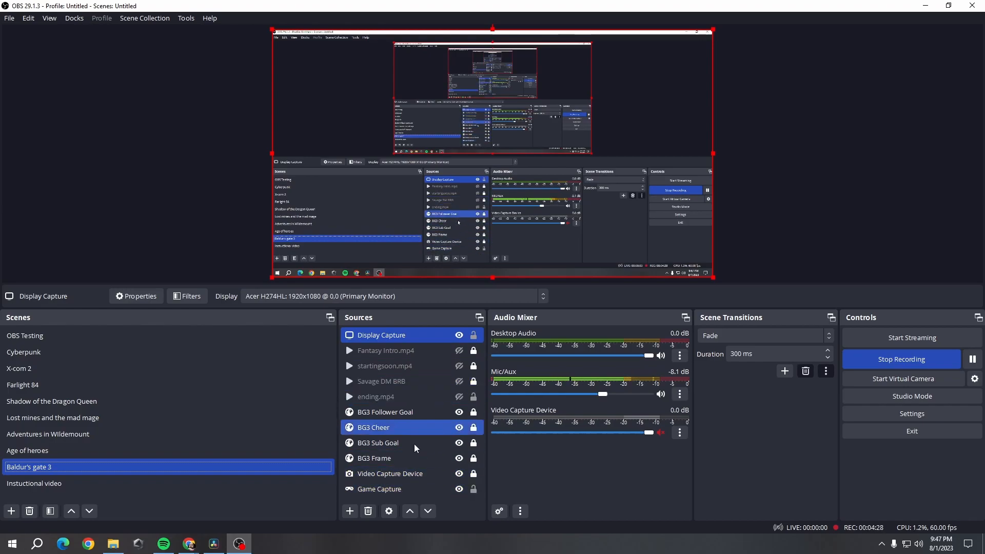
# Examine the layering of the Baldur's gate 3 scene's sources, from Fantasy Intro.mp4 and Savage DM BRB down to BG3 Follower Goal and BG3 Cheer
pyautogui.click(416, 350)
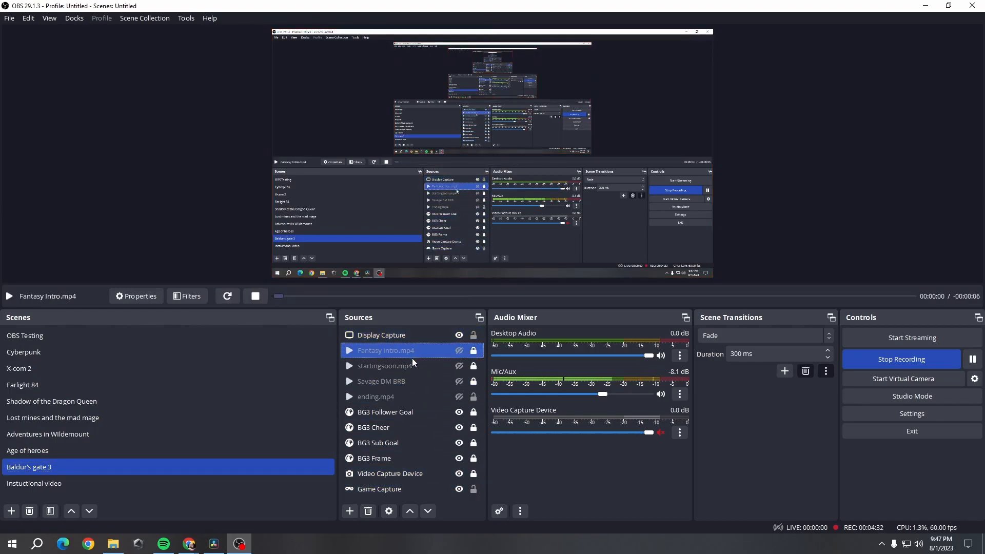
pyautogui.keyDown('shift'); pyautogui.click(425, 366); pyautogui.keyUp('shift')
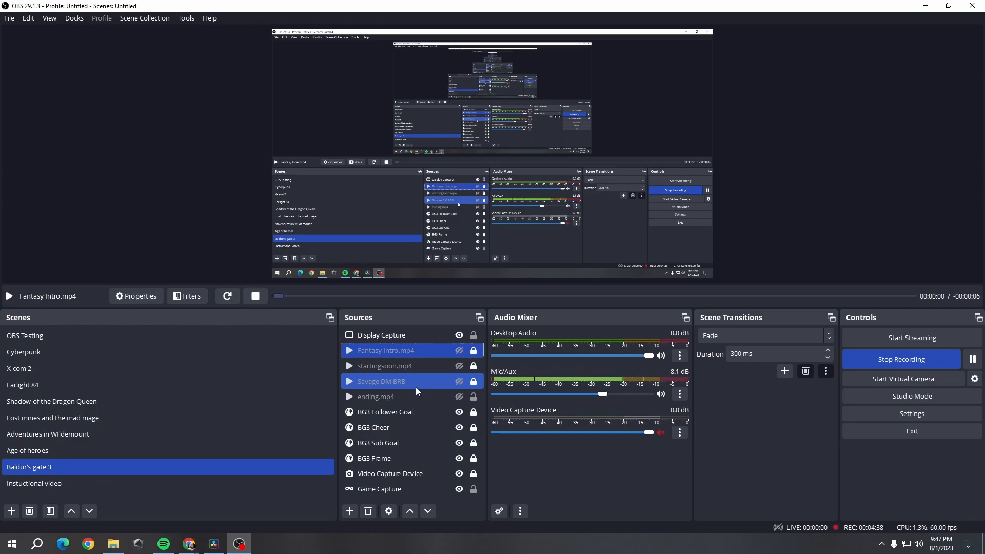
pyautogui.click(409, 412)
pyautogui.click(396, 427)
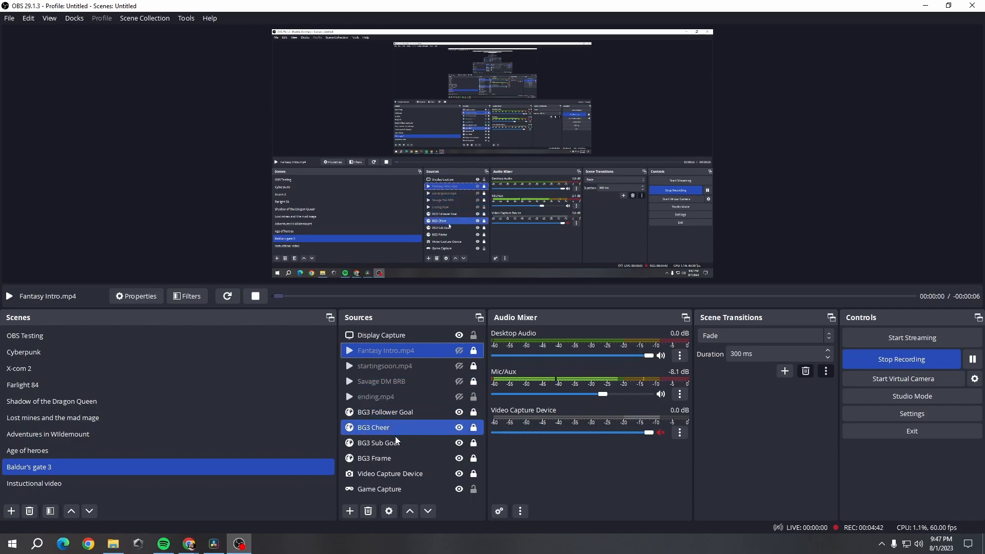